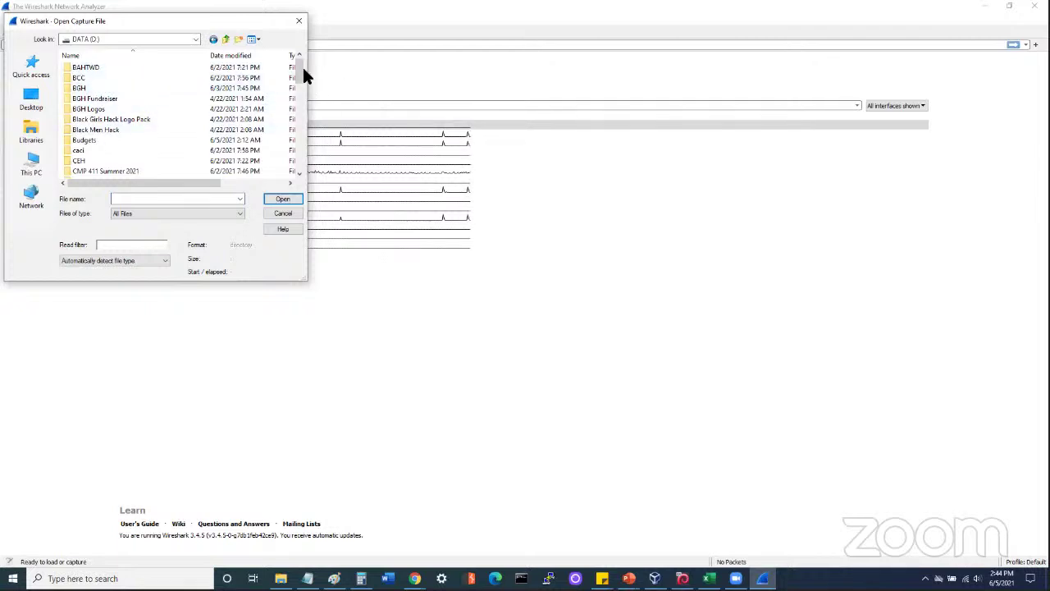
pyautogui.moveTo(299, 65); pyautogui.dragTo(313, 151)
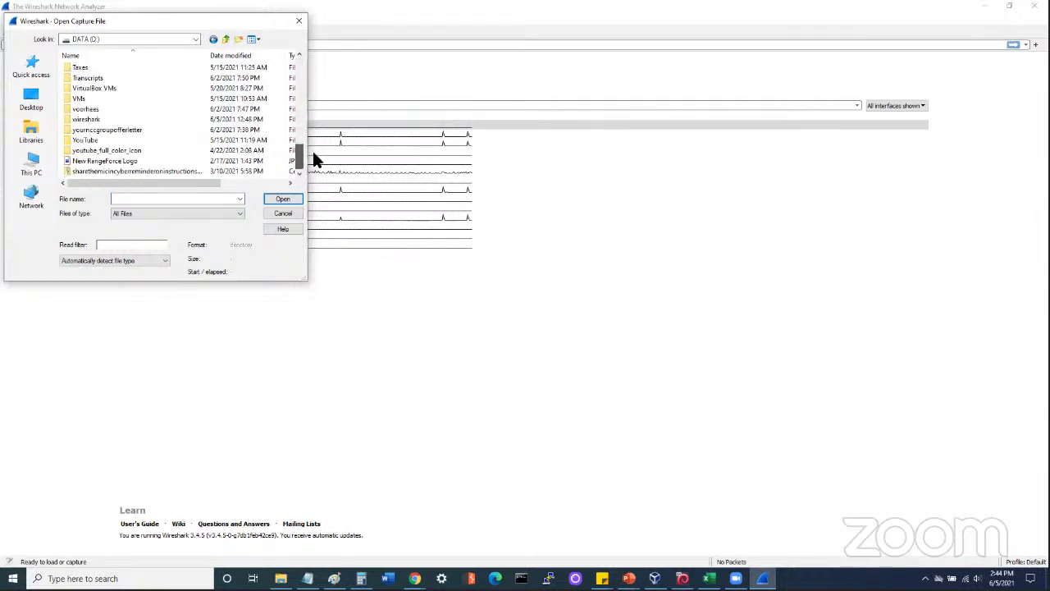
pyautogui.doubleClick(96, 120)
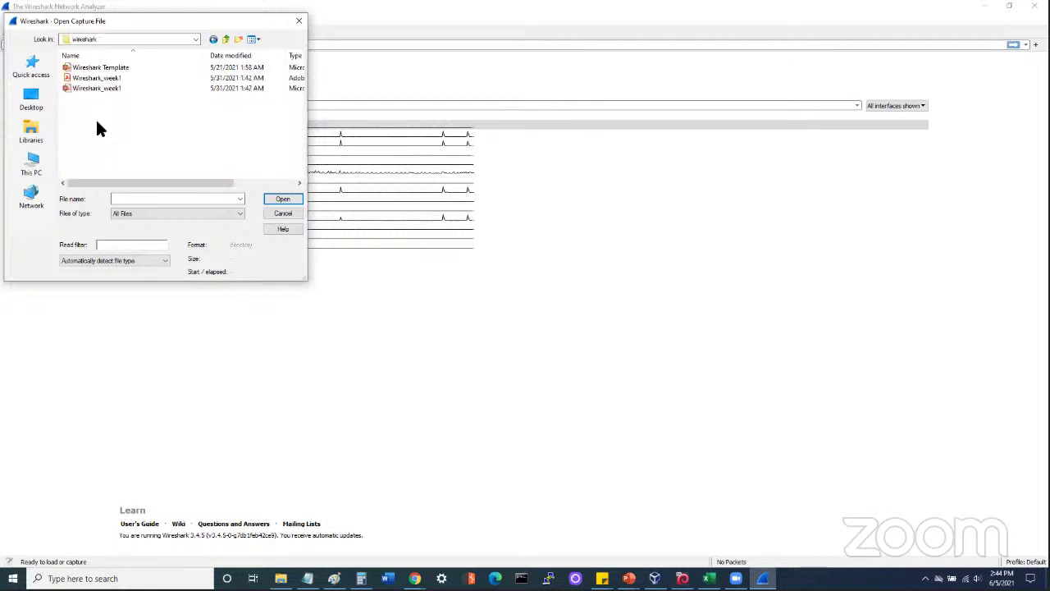
pyautogui.click(225, 40)
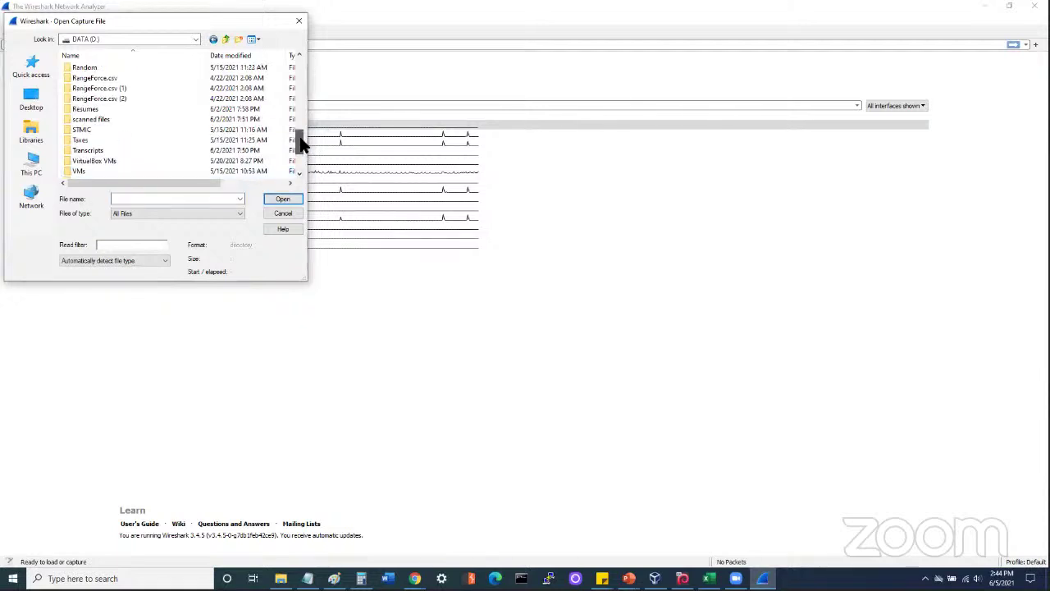
# Browse from the pcap files folder into Trace File Repository - Master Public and select the http-wiresharkdownload-slow capture
pyautogui.moveTo(301, 141); pyautogui.dragTo(307, 114)
pyautogui.doubleClick(86, 141)
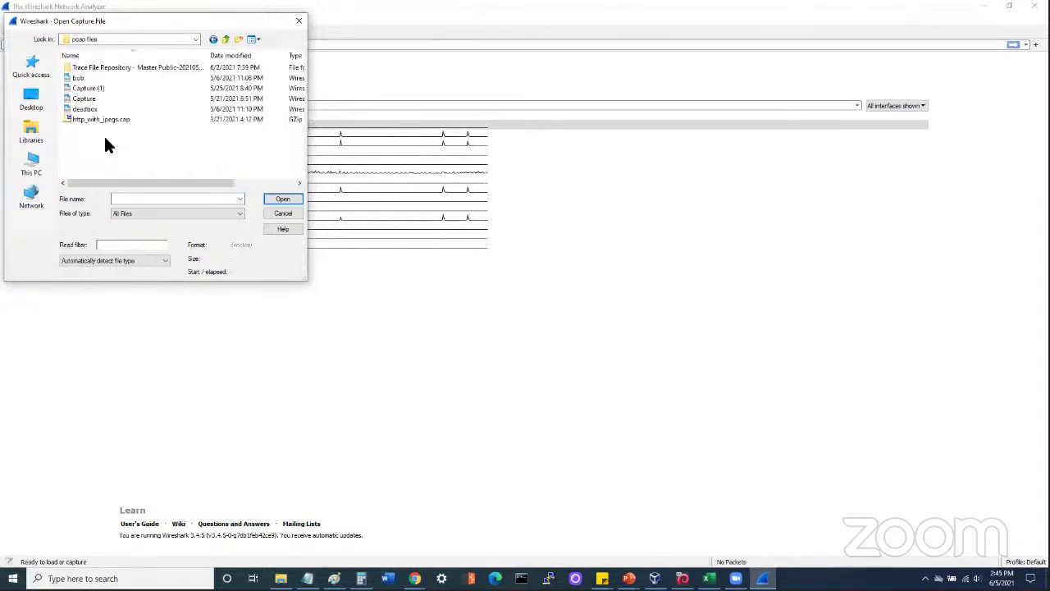
pyautogui.doubleClick(69, 66)
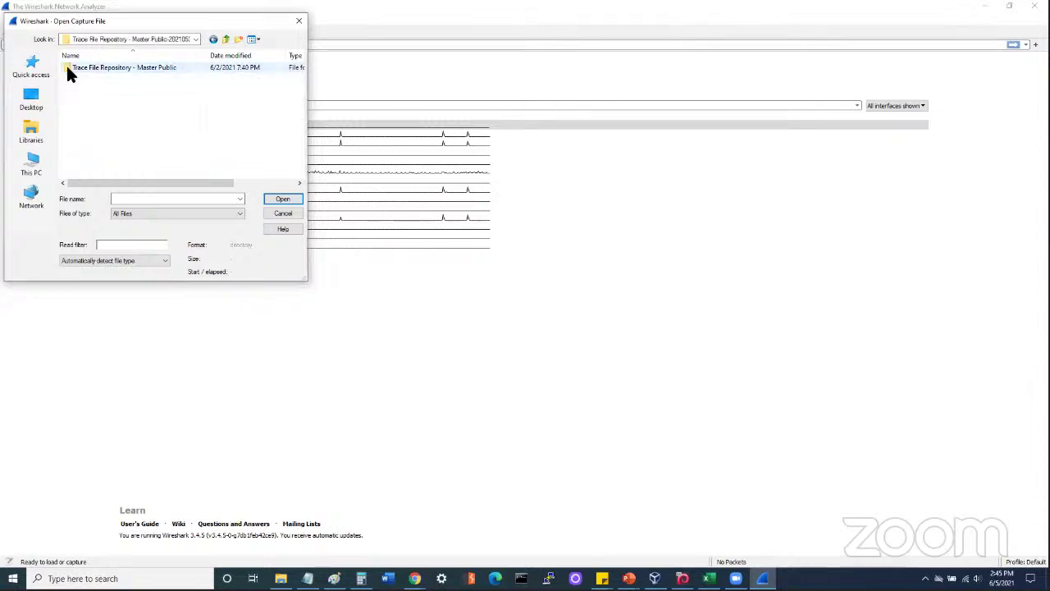
pyautogui.doubleClick(76, 68)
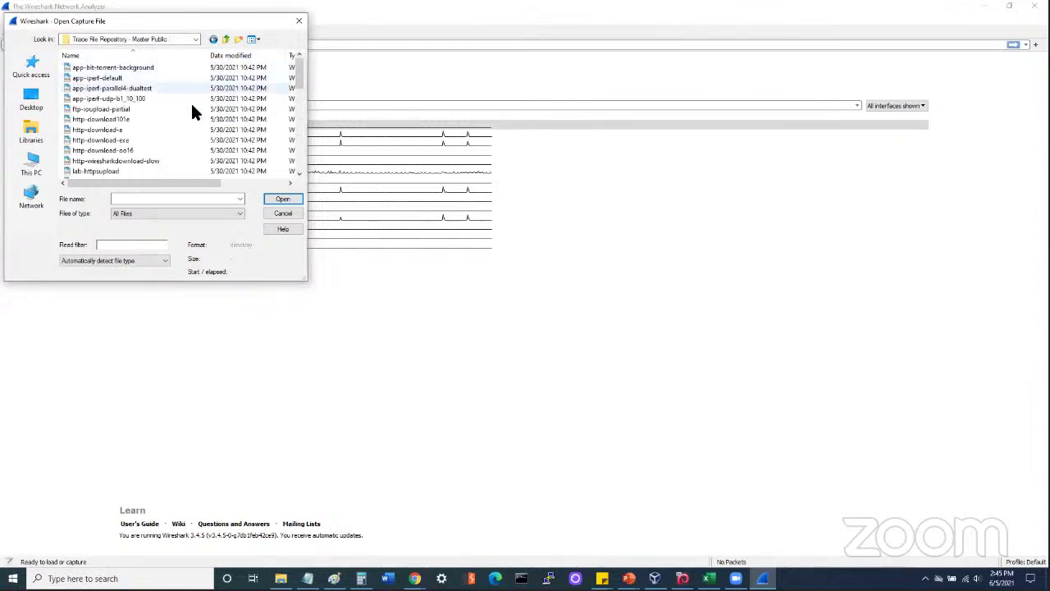
pyautogui.click(150, 161)
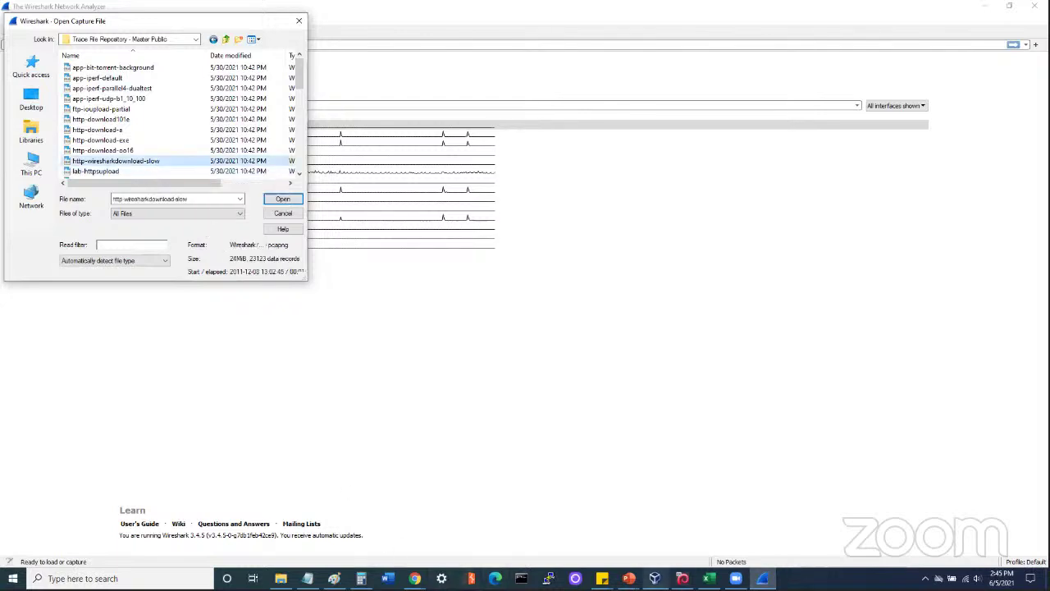
# Switch to the Wireshark_week1 presentation in PowerPoint and check the capture file name on the "Files Used in this exercise" slide
pyautogui.click(629, 577)
pyautogui.click(668, 525)
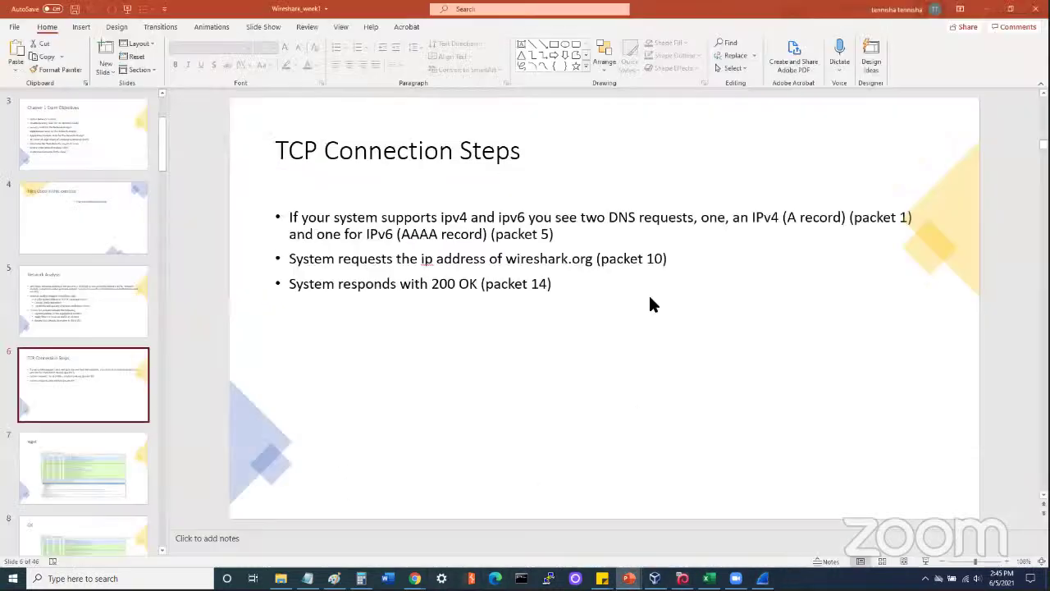
pyautogui.click(103, 235)
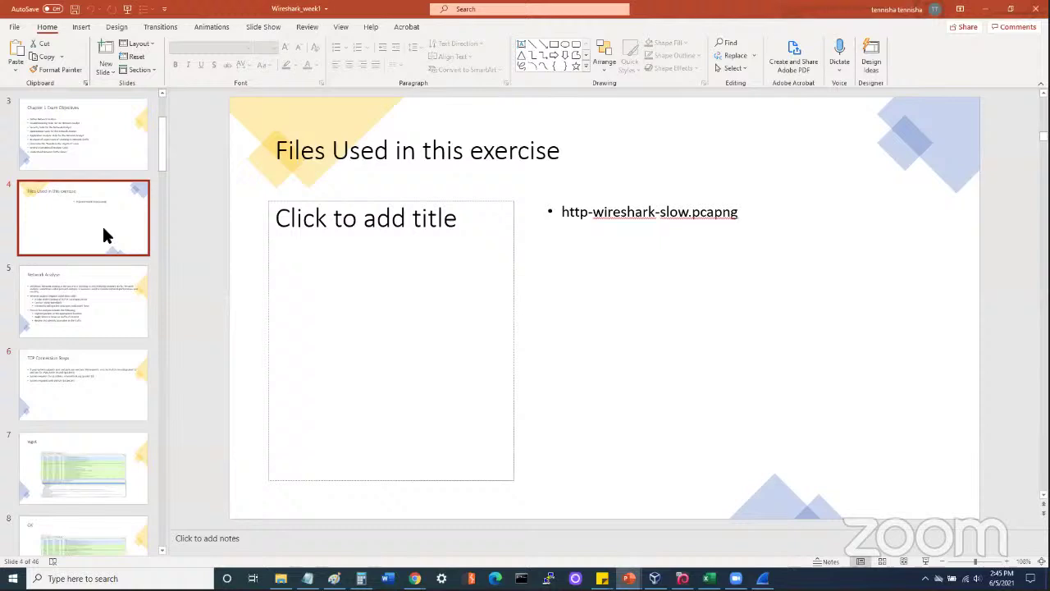
pyautogui.click(986, 10)
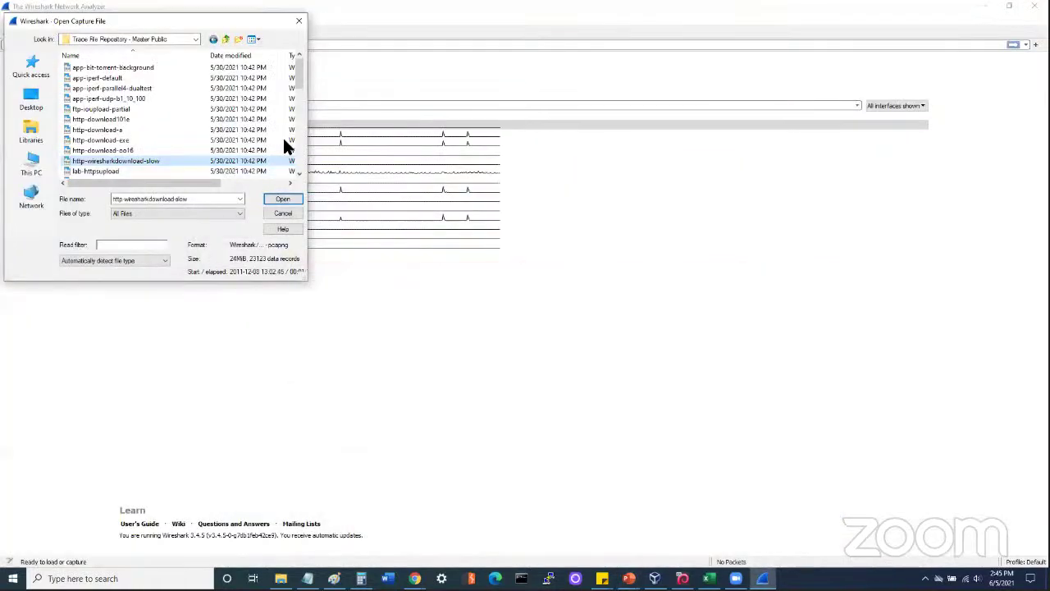
# Look over the neighbouring captures in the folder and open http-wiresharkdownload-slow in Wireshark
pyautogui.click(300, 170)
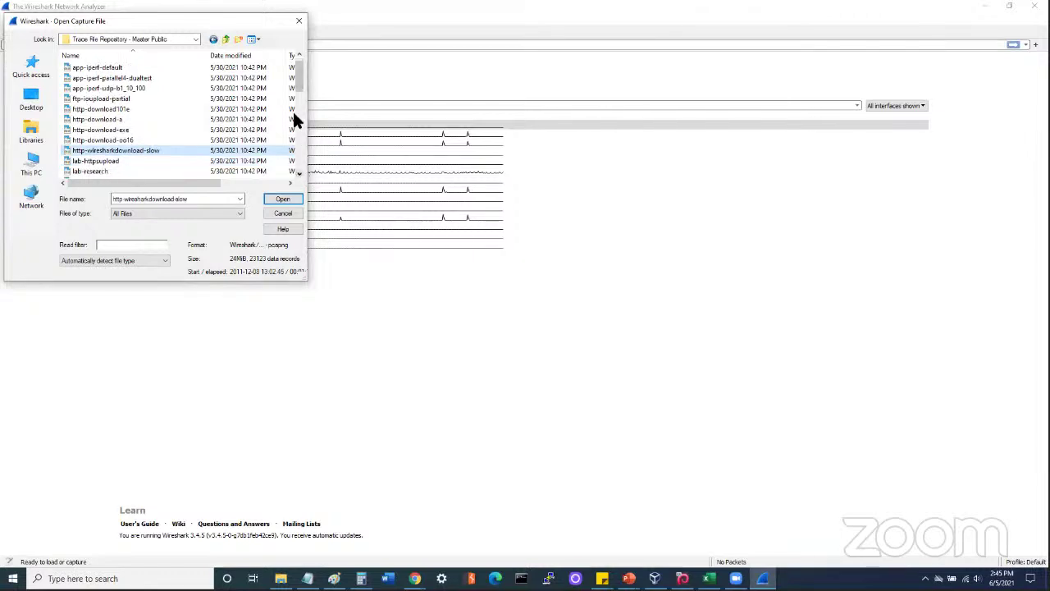
pyautogui.moveTo(296, 83)
pyautogui.mouseDown()
pyautogui.moveTo(306, 163)
pyautogui.moveTo(300, 77)
pyautogui.mouseUp()
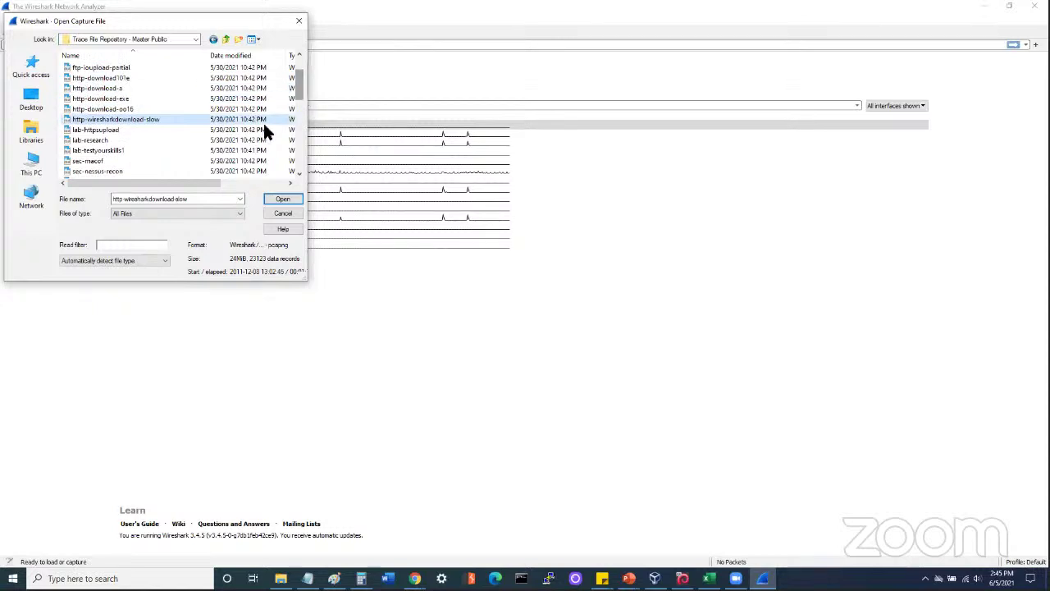
pyautogui.click(285, 200)
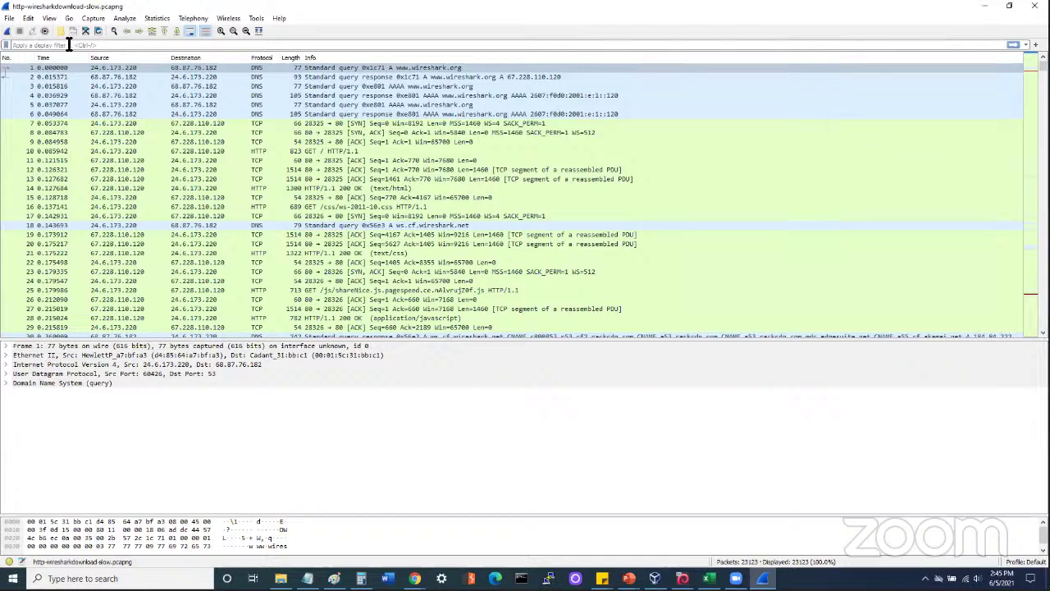
# Switch to the Kali Linux virtual machine and view its Wireshark dialog for opening a capture file, dismissing it without choosing a file
pyautogui.click(9, 18)
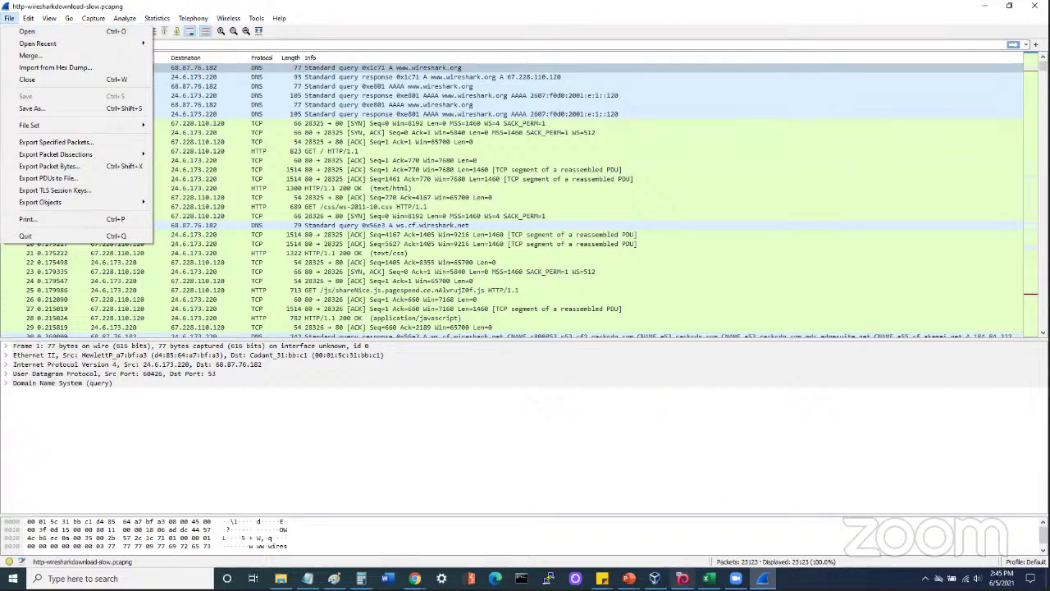
pyautogui.click(699, 534)
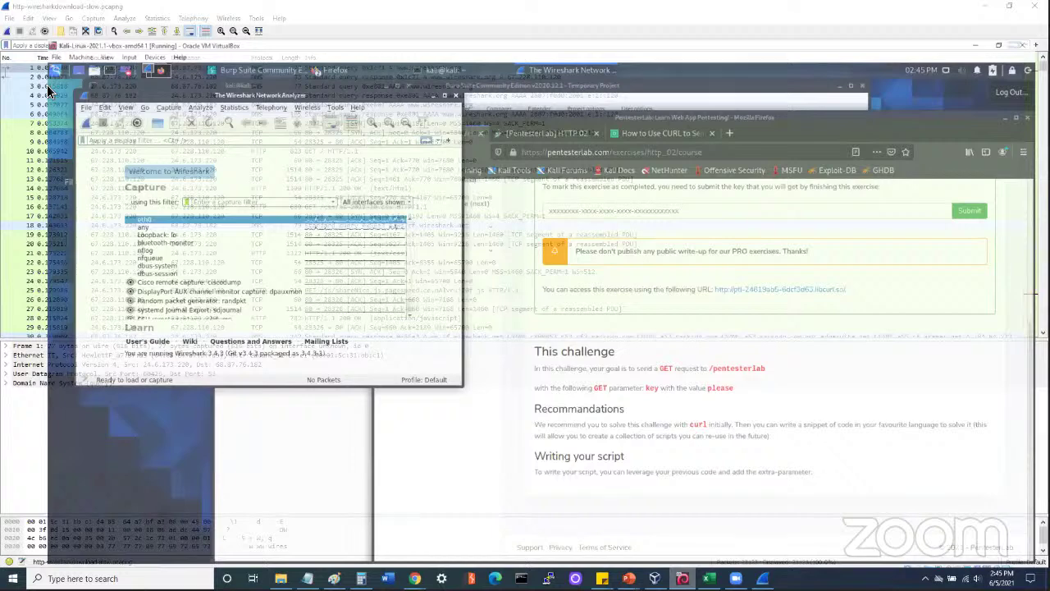
pyautogui.hotkey('ctrl', 'o')
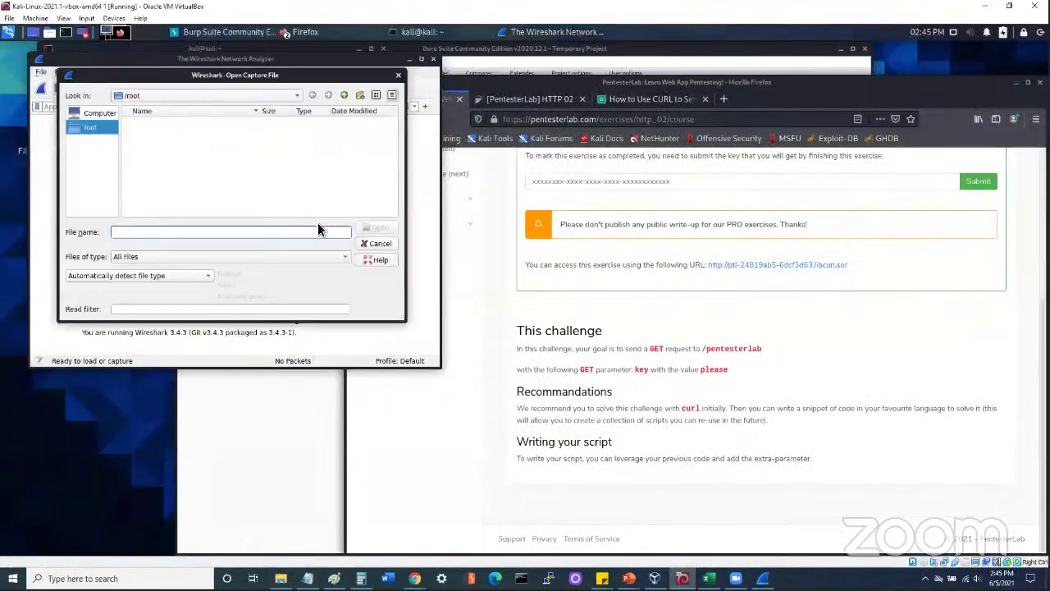
pyautogui.click(375, 244)
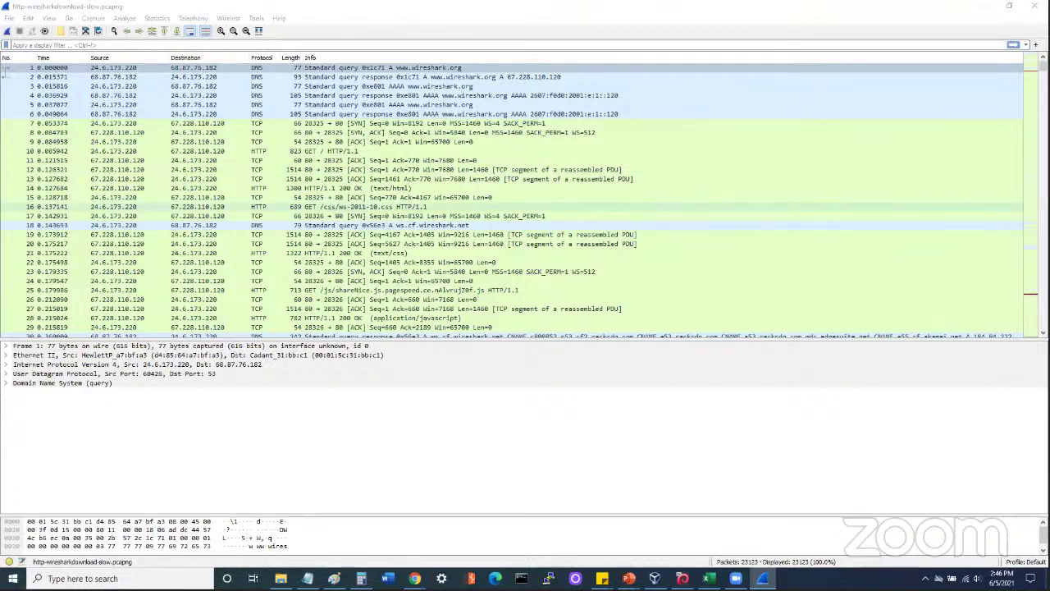
# Switch to Chrome and open the Week 1 Chapter 1 pcap files Drive folder linked on the Wireshark Analysis Study Group page
pyautogui.moveTo(415, 579)
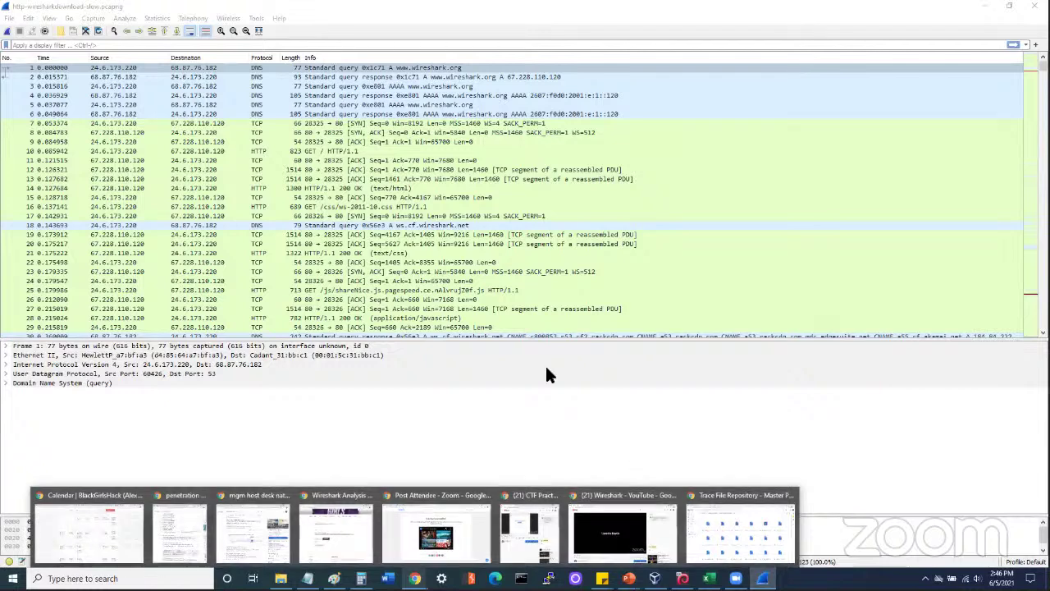
pyautogui.click(741, 531)
pyautogui.click(42, 9)
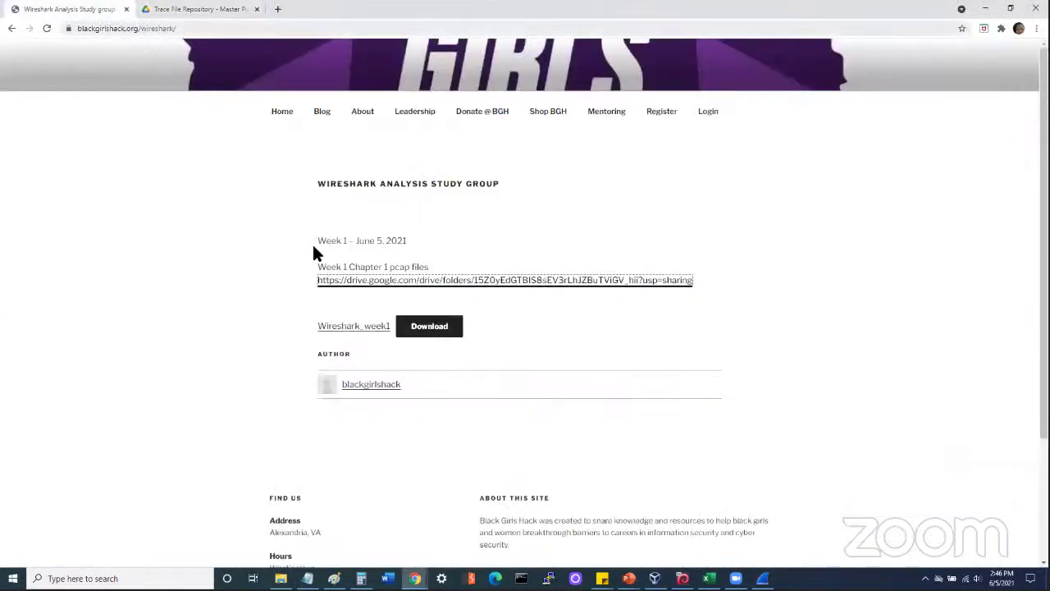
pyautogui.click(243, 297)
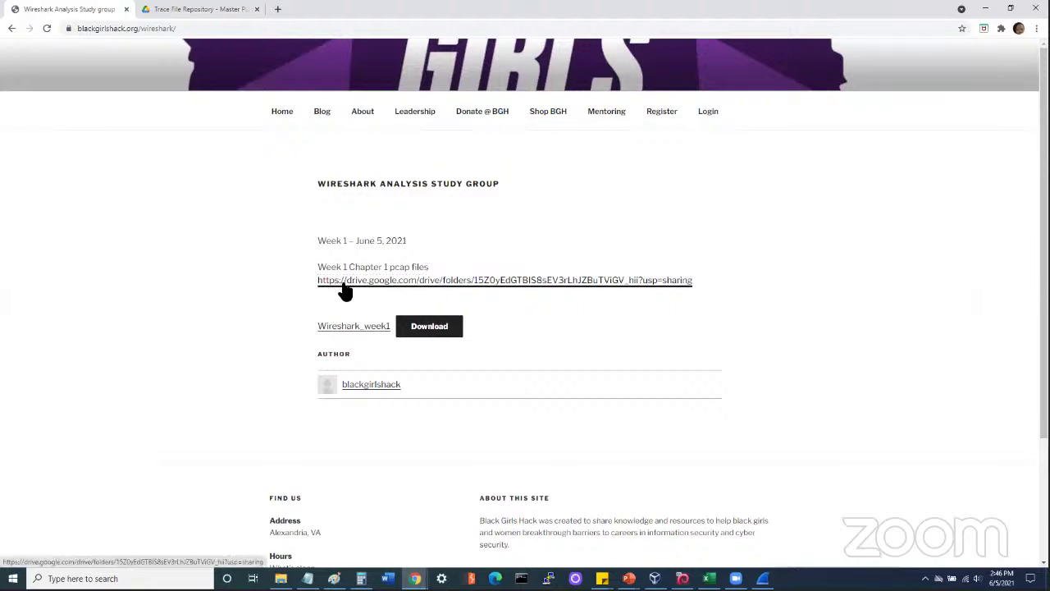
pyautogui.click(198, 9)
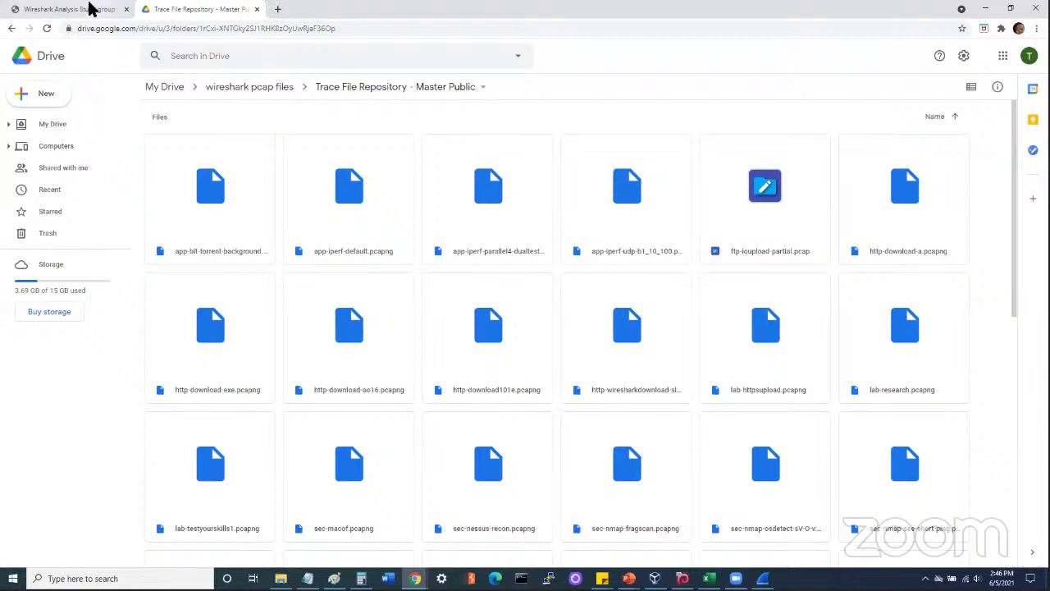
pyautogui.click(87, 9)
pyautogui.click(423, 280)
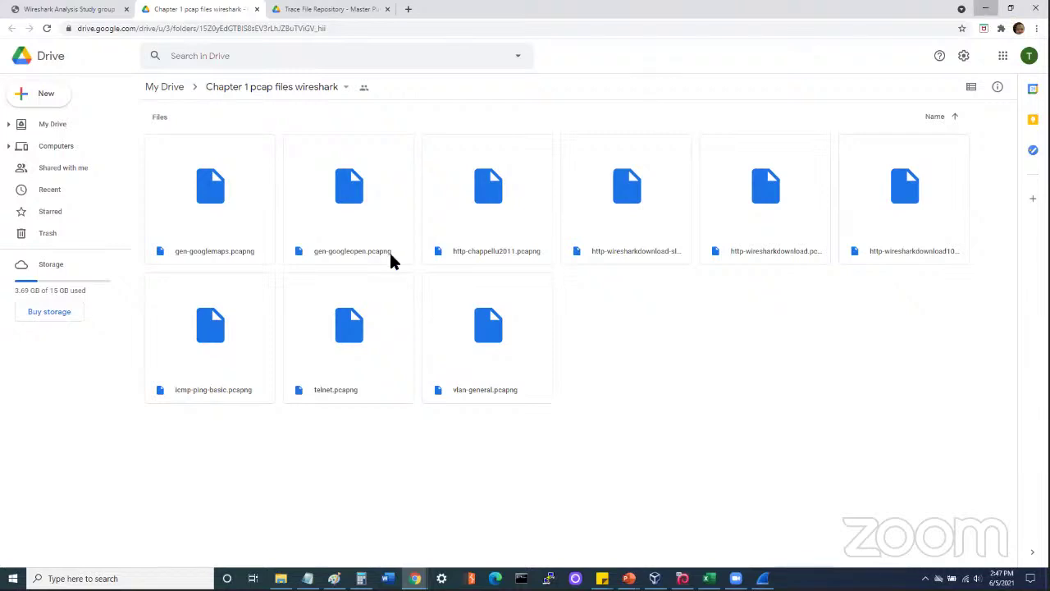
pyautogui.hotkey('alt', 'Tab')
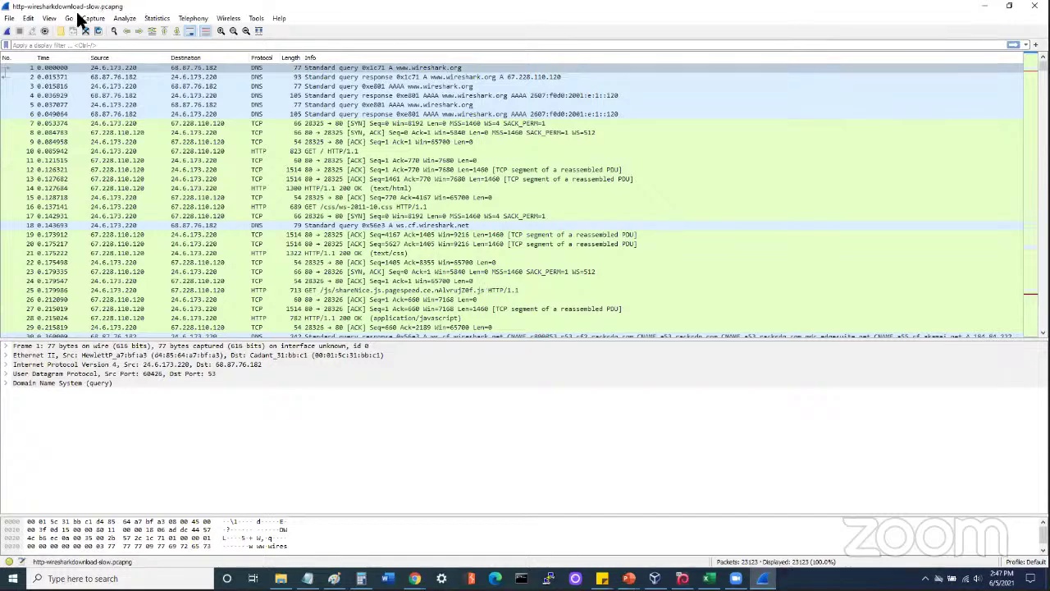
# Return to the study group page in Chrome and point out its address, blackgirlshack.org/wireshark/
pyautogui.press('super+6')
pyautogui.press('super+6')
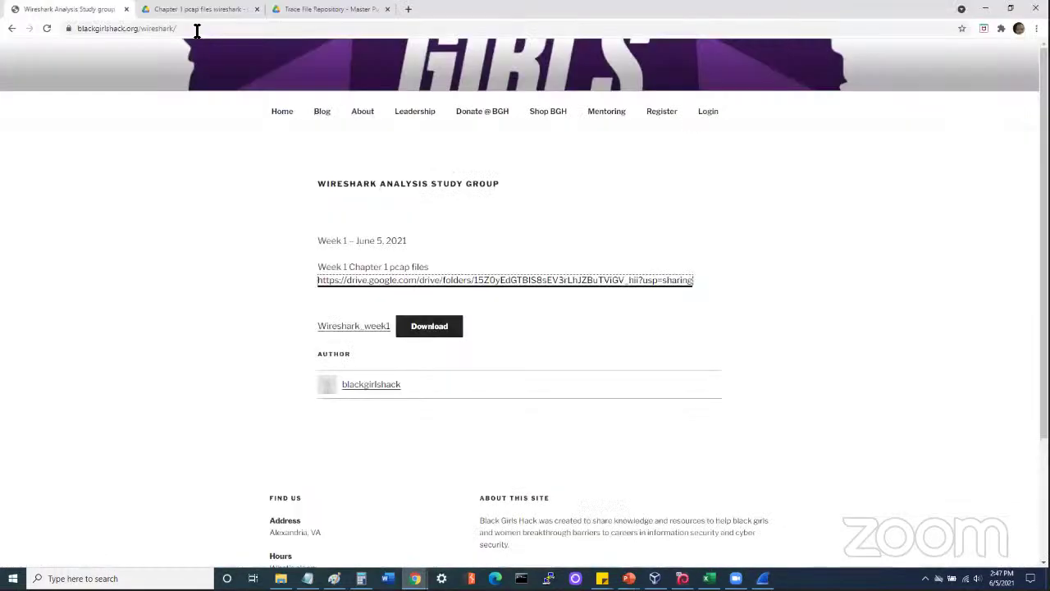
pyautogui.click(197, 30)
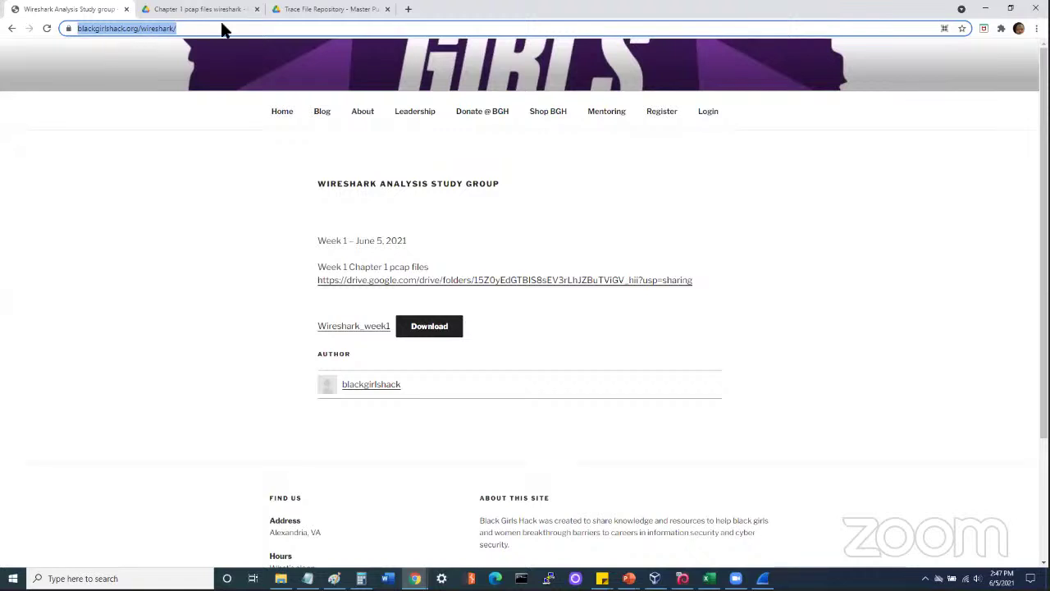
pyautogui.click(315, 63)
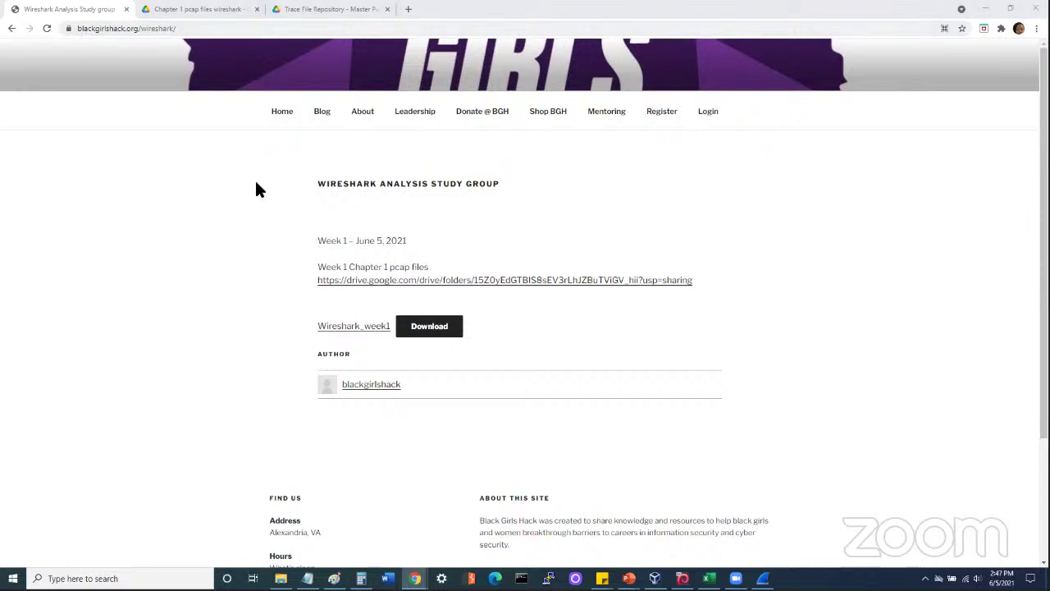
pyautogui.click(204, 33)
pyautogui.press('Return')
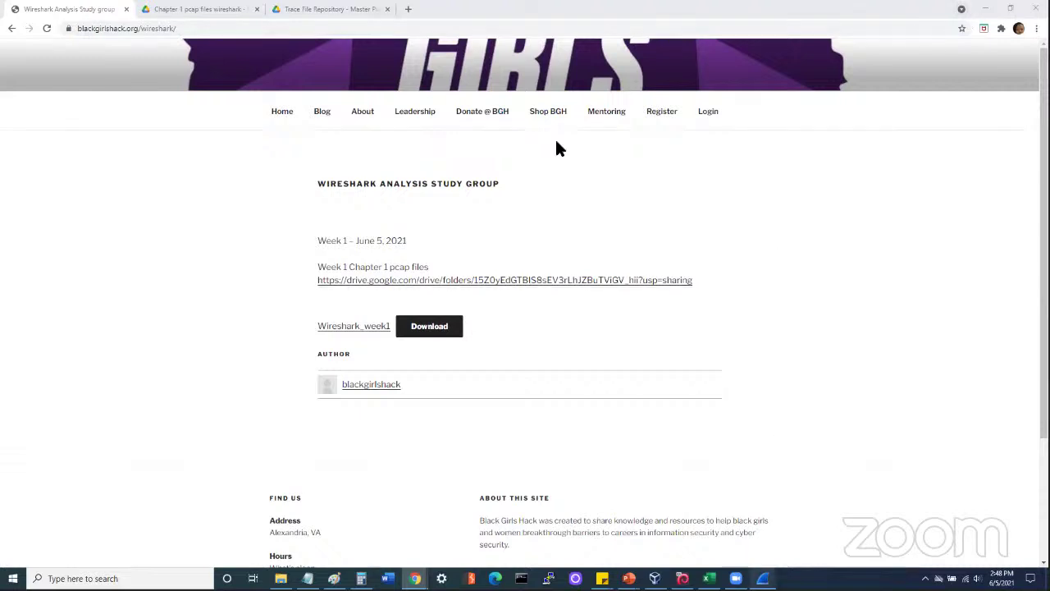
pyautogui.hotkey('alt', 'Tab')
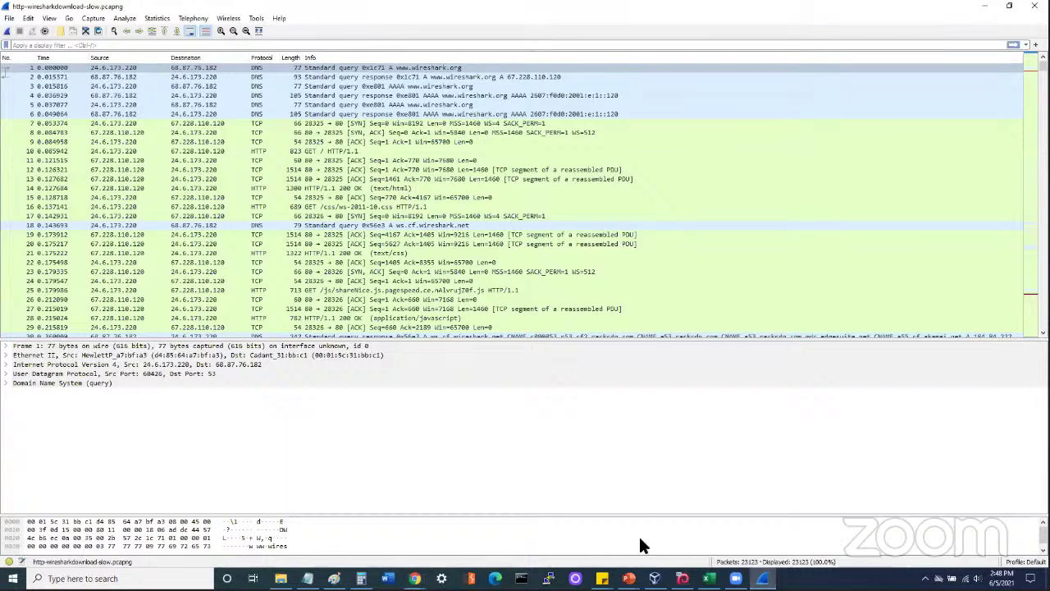
pyautogui.click(628, 578)
pyautogui.click(666, 534)
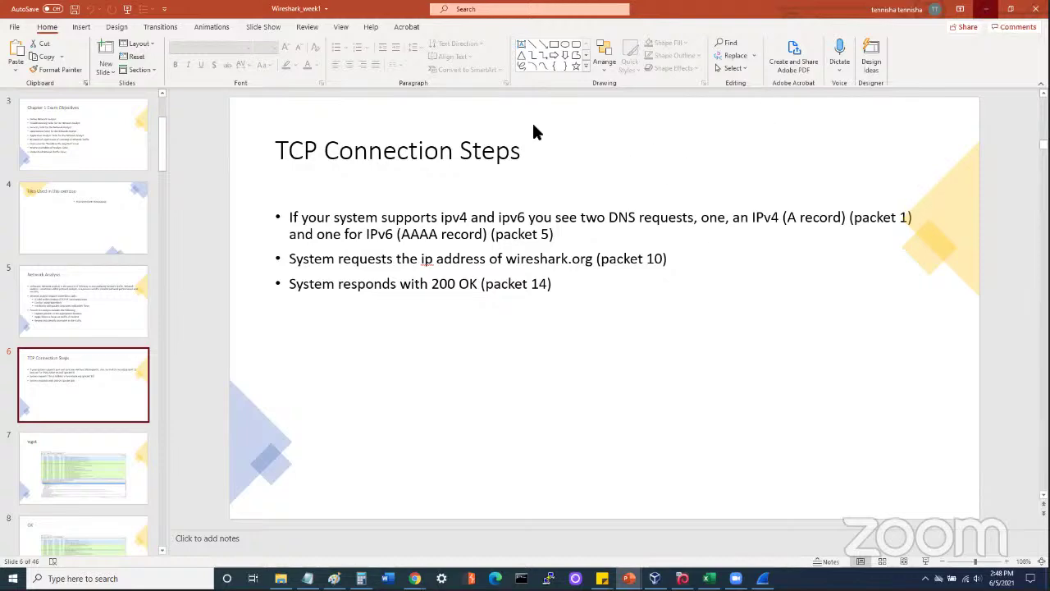
pyautogui.hotkey('alt', 'Tab')
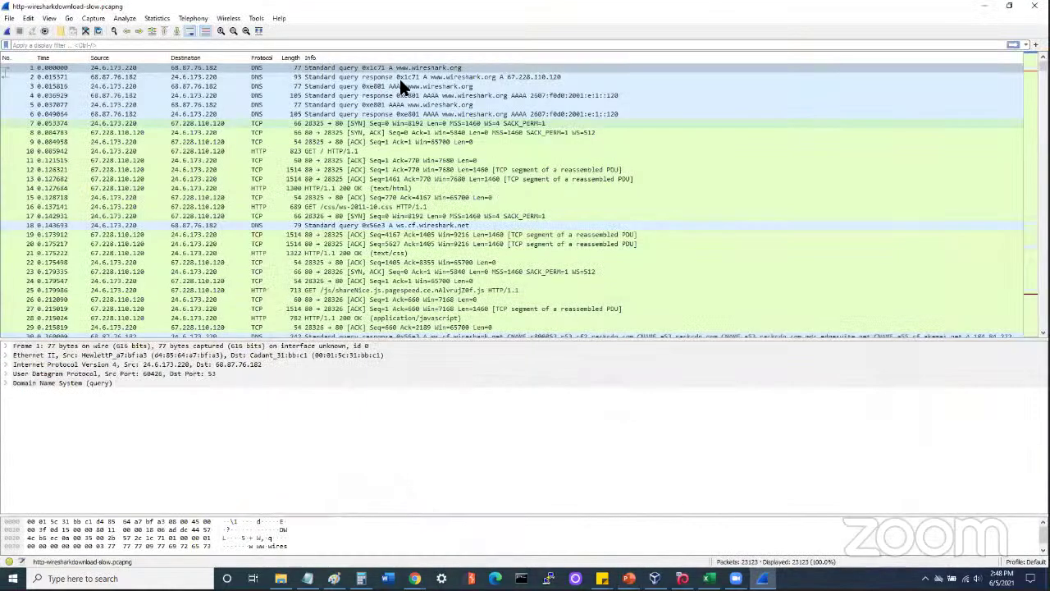
pyautogui.click(398, 77)
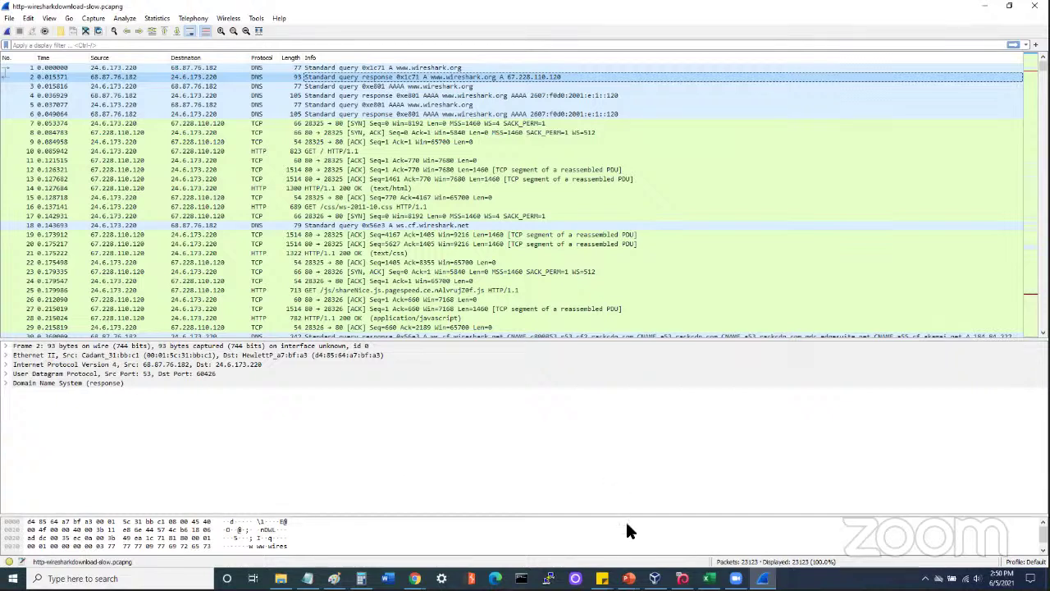
# Recheck the TCP Connection Steps slide in PowerPoint and select packet 10, the HTTP GET request, in the Wireshark capture
pyautogui.moveTo(628, 579)
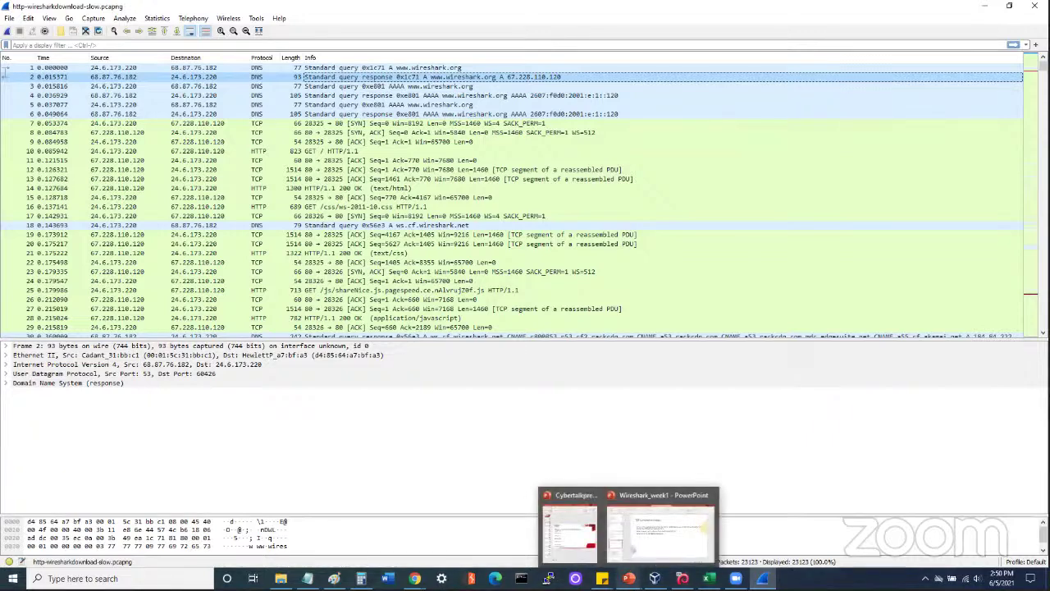
pyautogui.click(673, 545)
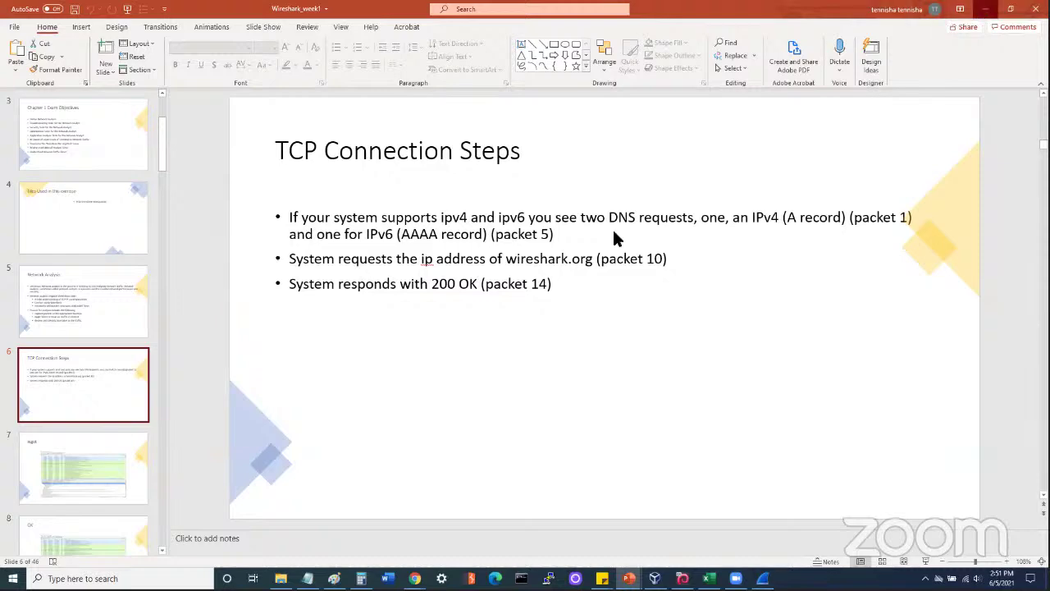
pyautogui.hotkey('alt', 'Tab')
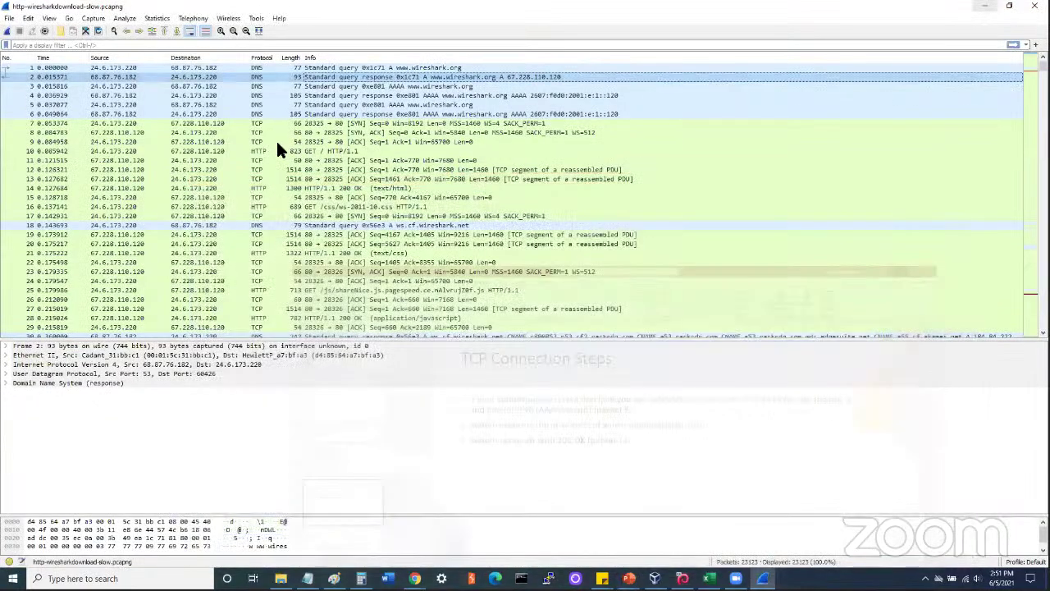
pyautogui.click(302, 151)
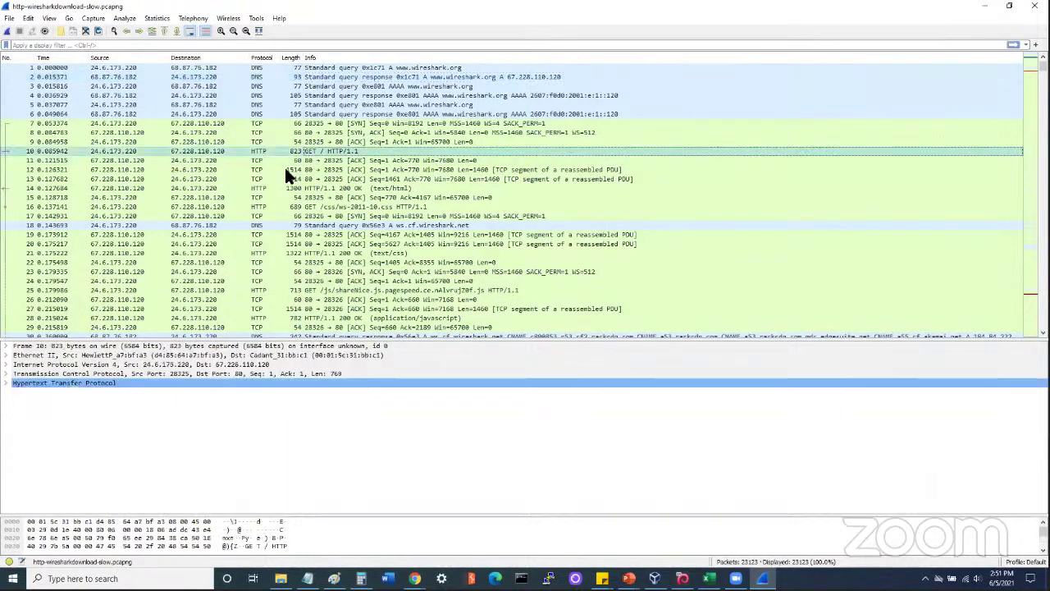
# Expand the Hypertext Transfer Protocol details of packet 10 and select packet 14, the HTTP 200 OK response
pyautogui.click(5, 383)
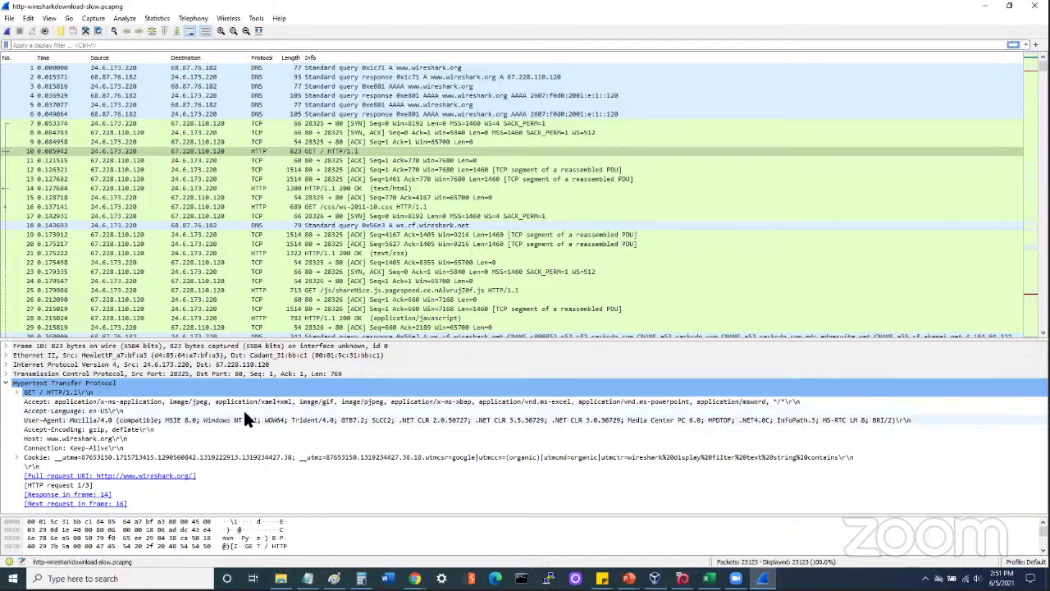
pyautogui.click(320, 195)
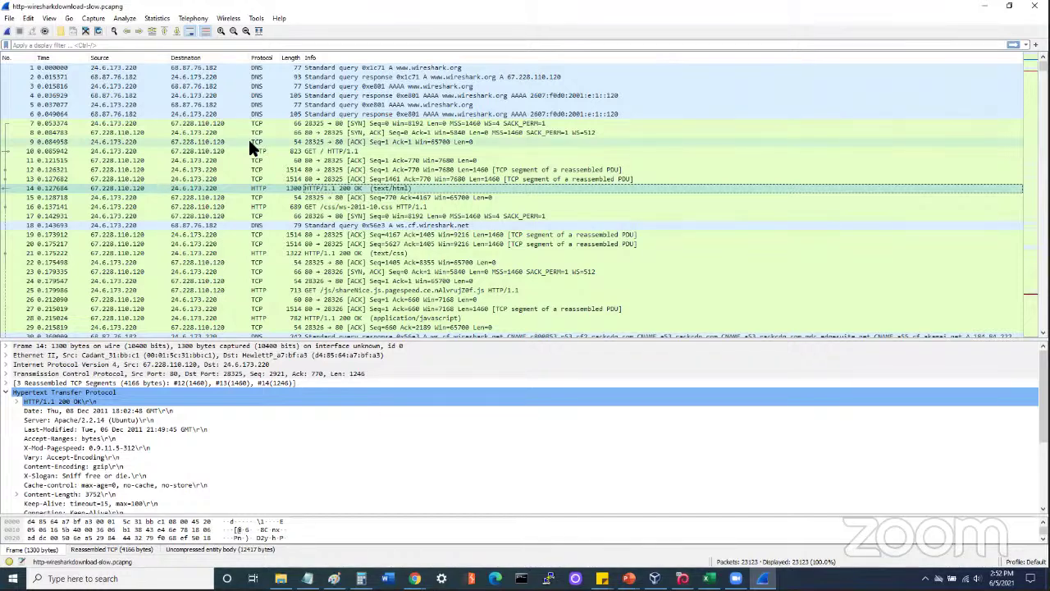
# Sort the packet list by protocol and browse through the grouped DNS, HTTP and TCP packets
pyautogui.click(256, 58)
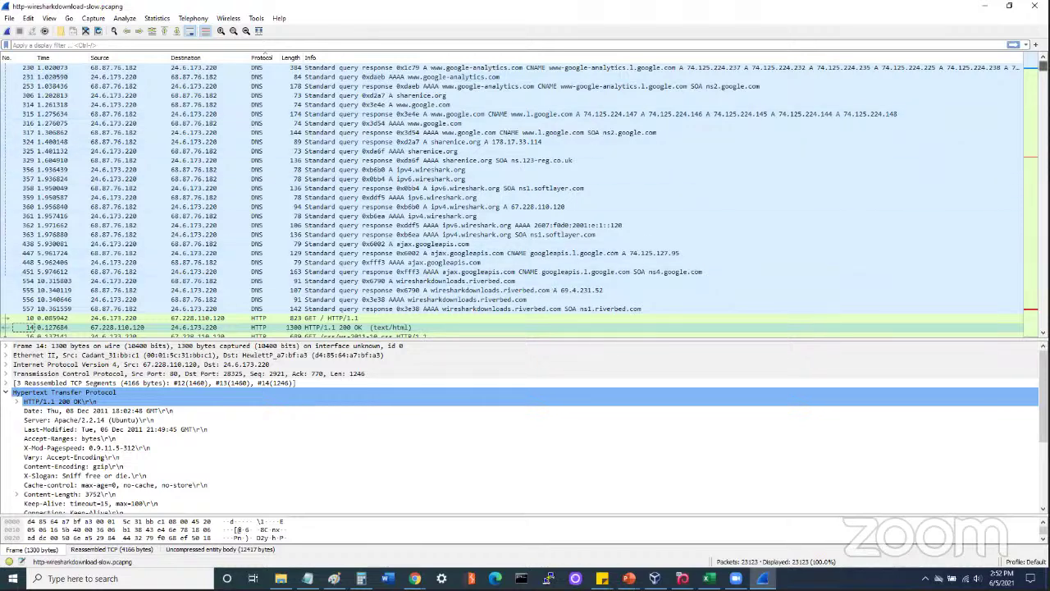
pyautogui.scroll(-10, 525, 196)
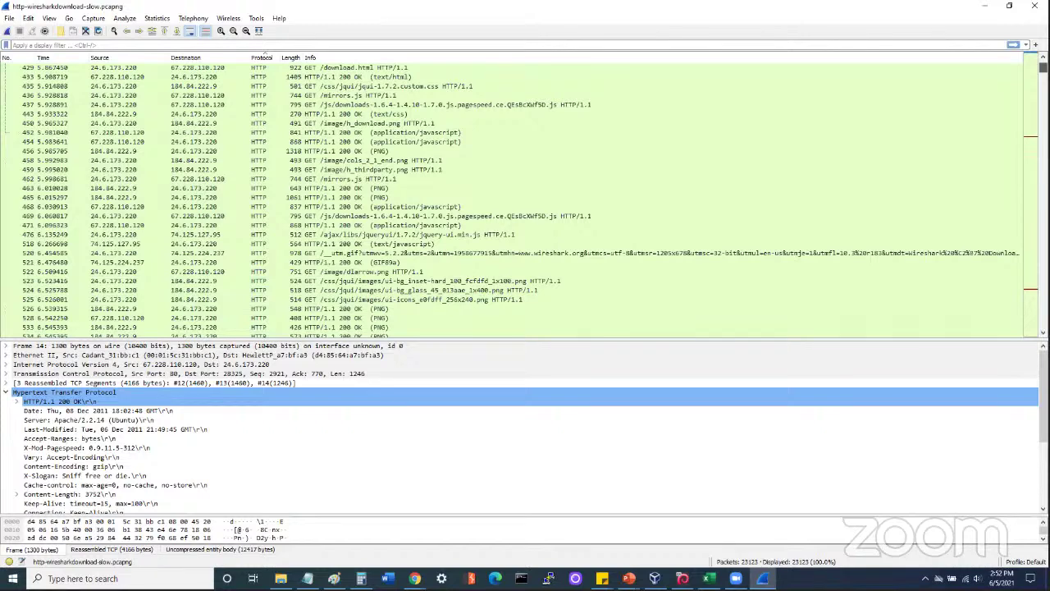
pyautogui.scroll(10, 525, 197)
pyautogui.scroll(-3, 524, 197)
pyautogui.scroll(-5, 524, 197)
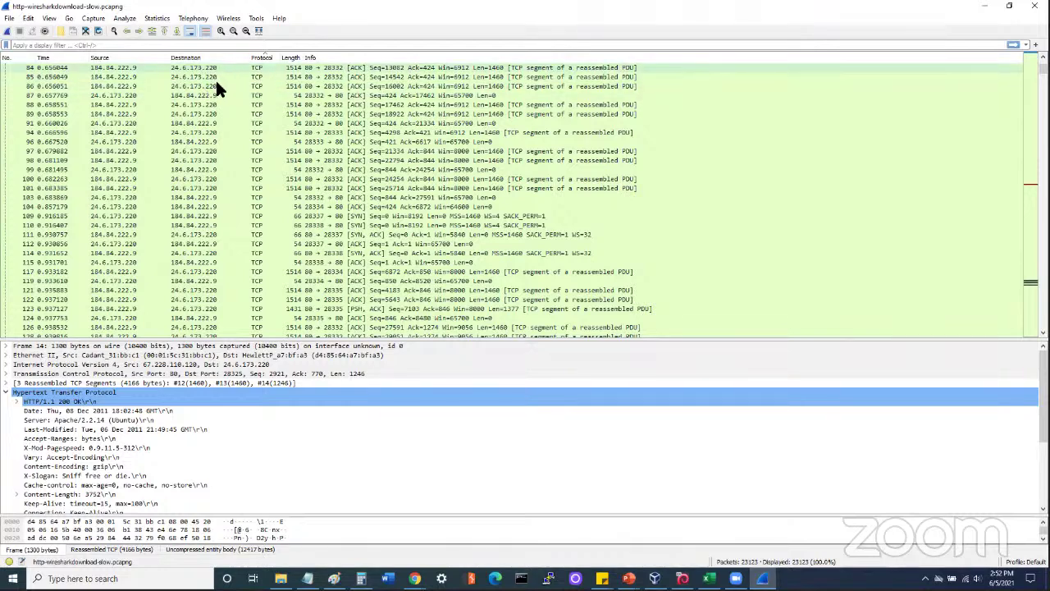
# Select packet 84, a TCP segment from 184.84.222.9, and follow its TCP stream
pyautogui.click(343, 69)
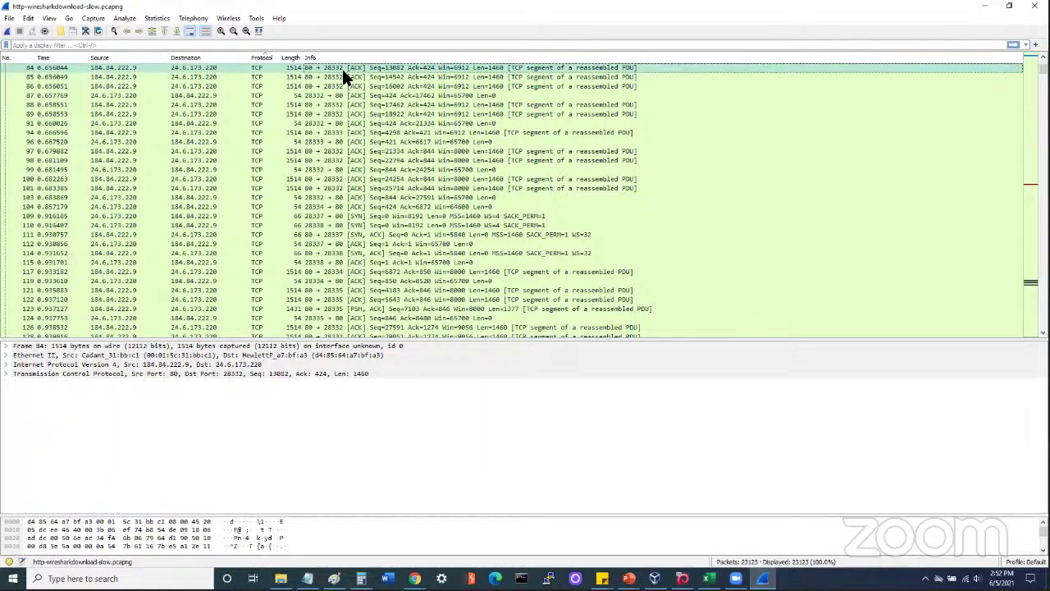
pyautogui.rightClick(201, 68)
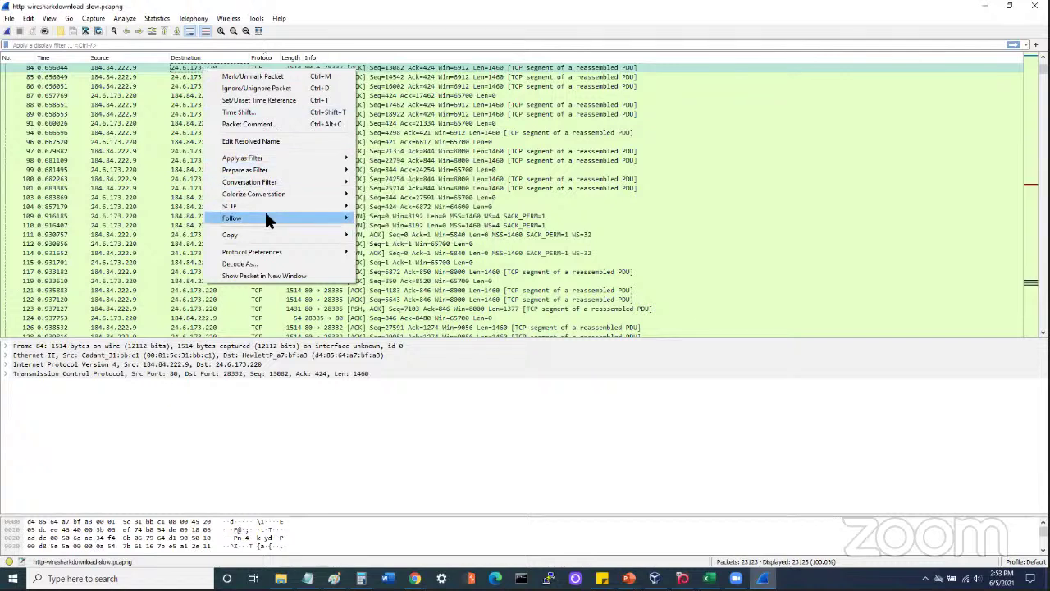
pyautogui.moveTo(267, 216)
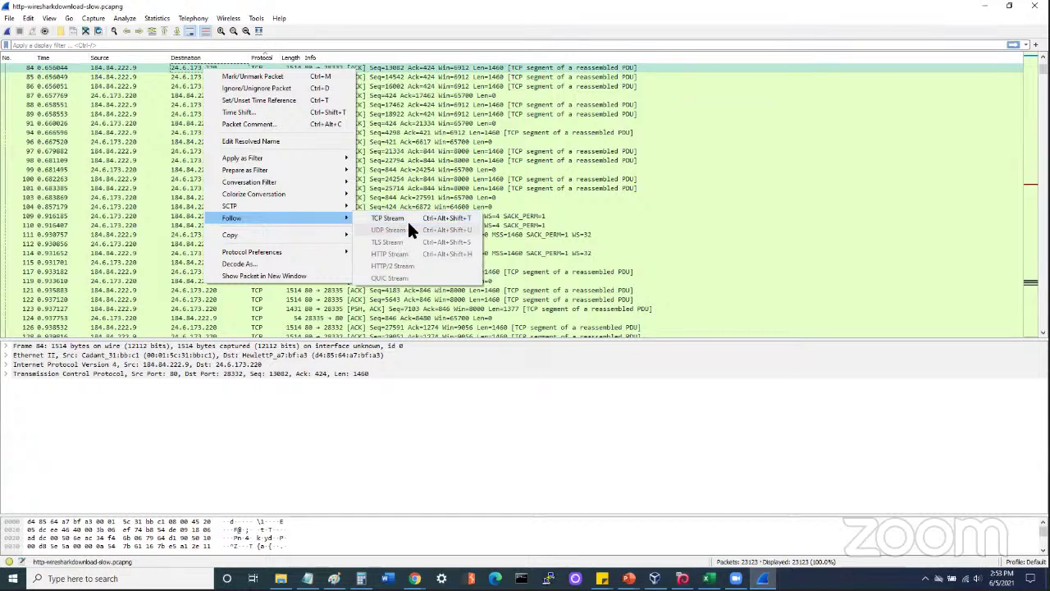
pyautogui.click(396, 215)
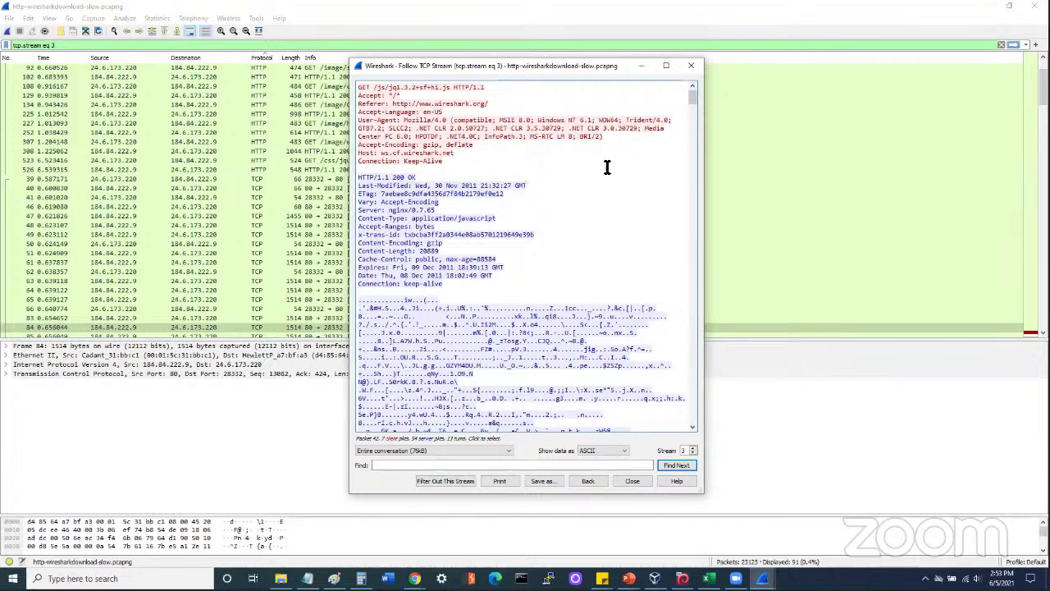
# Read through the HTTP requests and responses in the followed TCP stream and close the stream window
pyautogui.moveTo(687, 98); pyautogui.dragTo(707, 207)
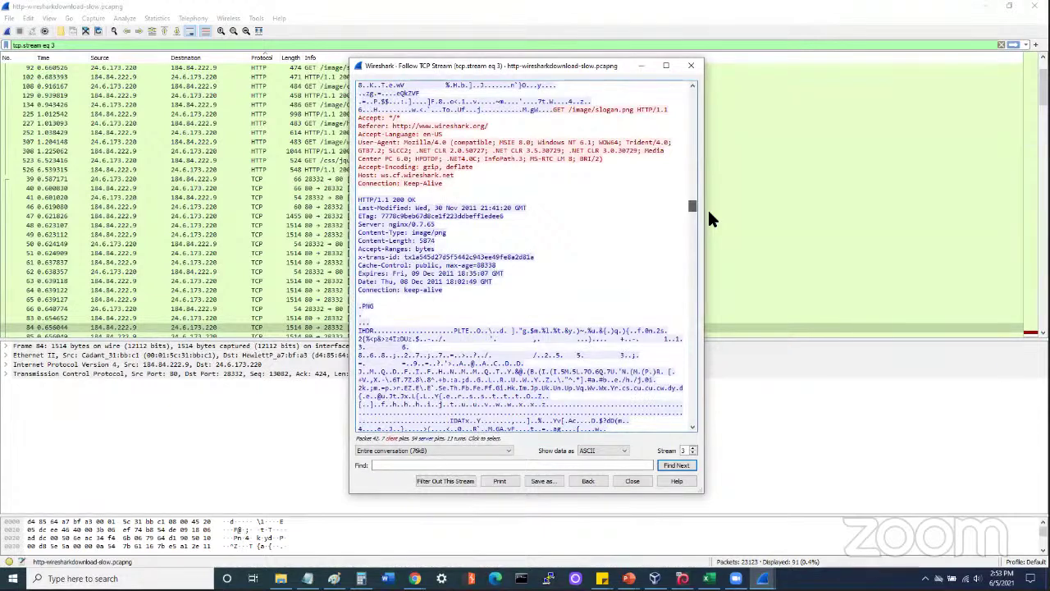
pyautogui.moveTo(708, 207); pyautogui.dragTo(713, 224)
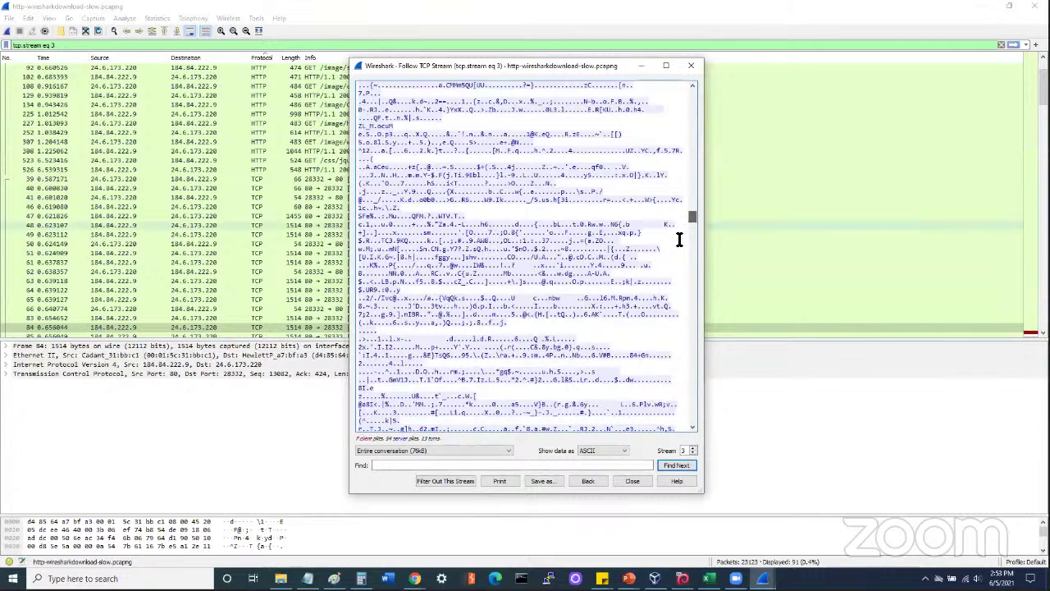
pyautogui.click(691, 227)
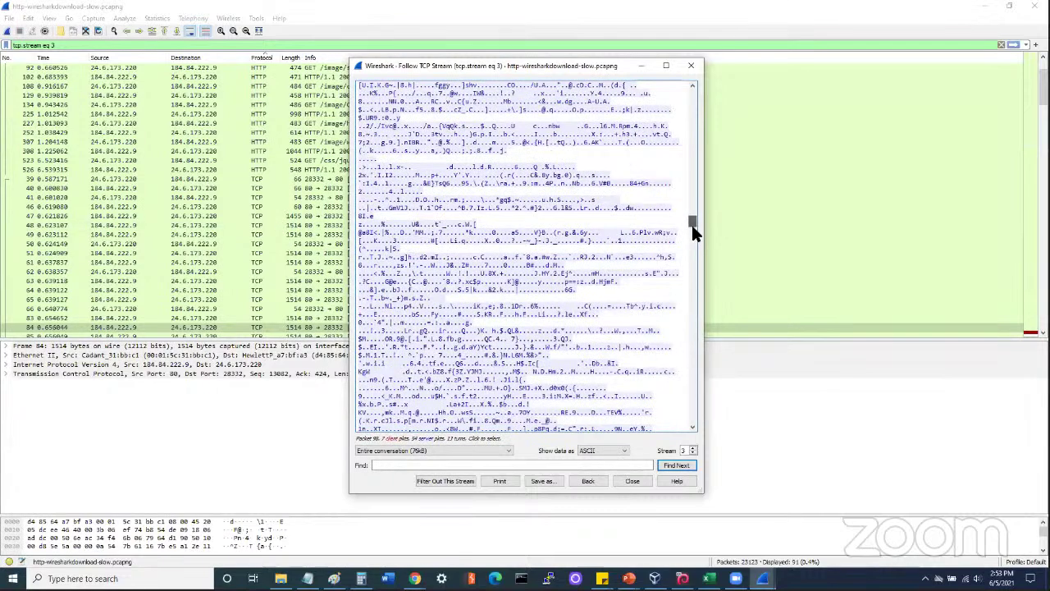
pyautogui.moveTo(693, 232); pyautogui.dragTo(693, 237)
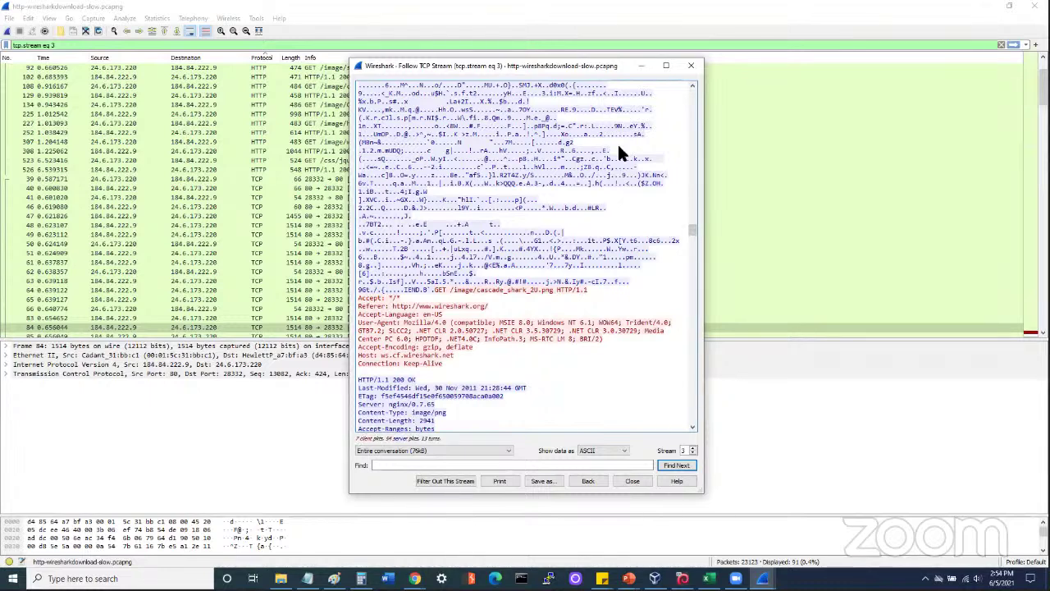
pyautogui.click(611, 24)
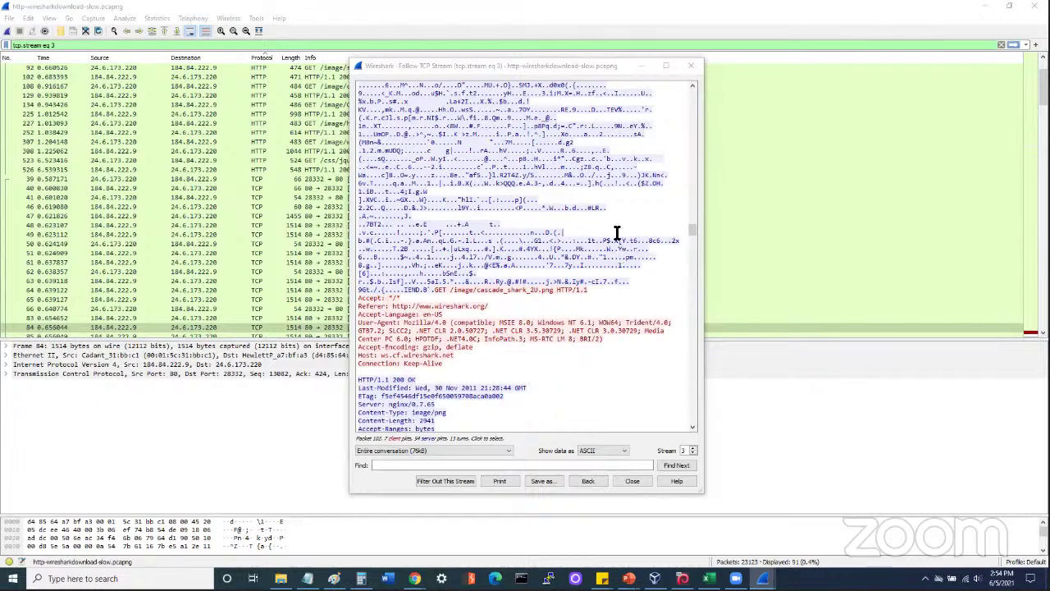
pyautogui.click(693, 67)
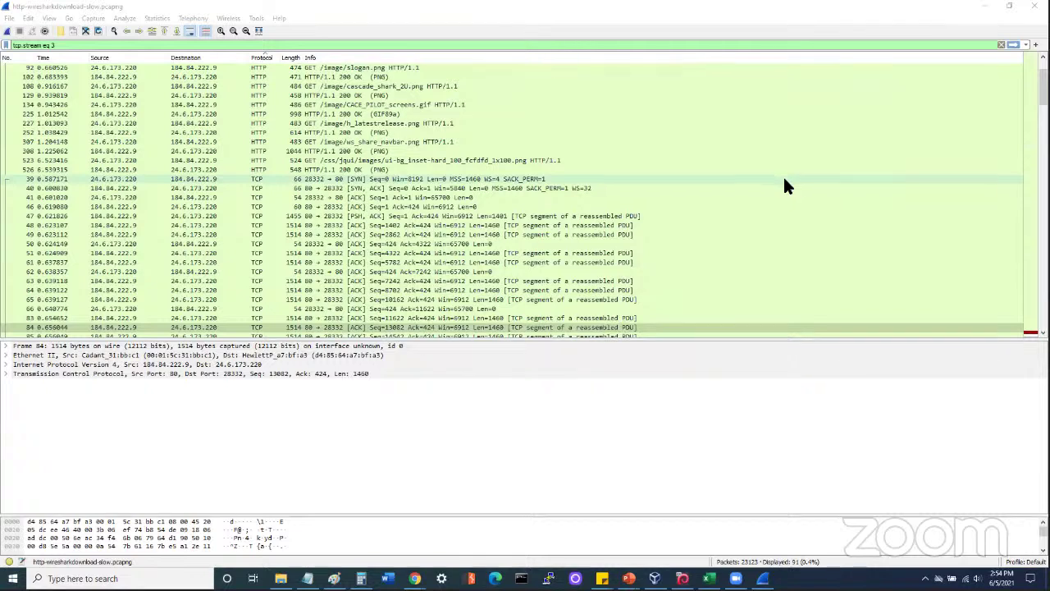
# Follow the TCP stream of packet 523, the GET request for the ui-bg_inset-hard PNG image, and close the stream window
pyautogui.click(327, 160)
pyautogui.rightClick(327, 160)
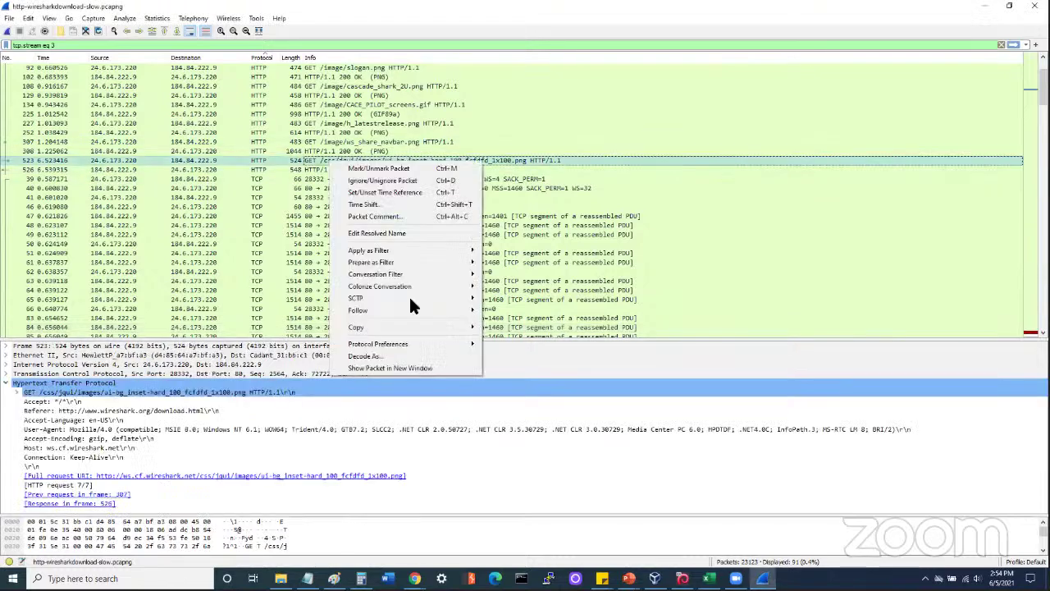
pyautogui.moveTo(448, 309)
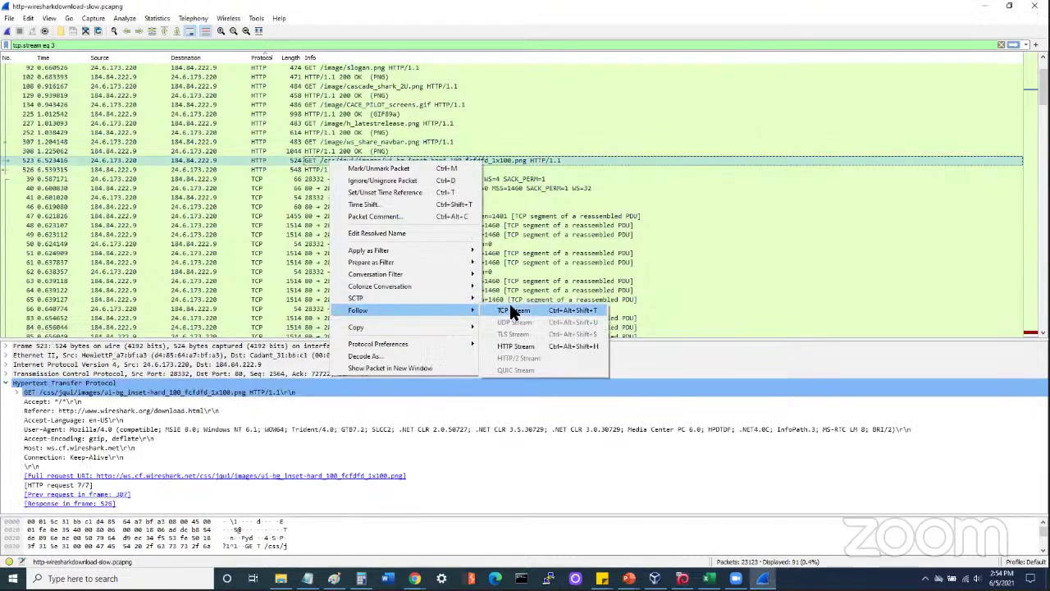
pyautogui.click(512, 311)
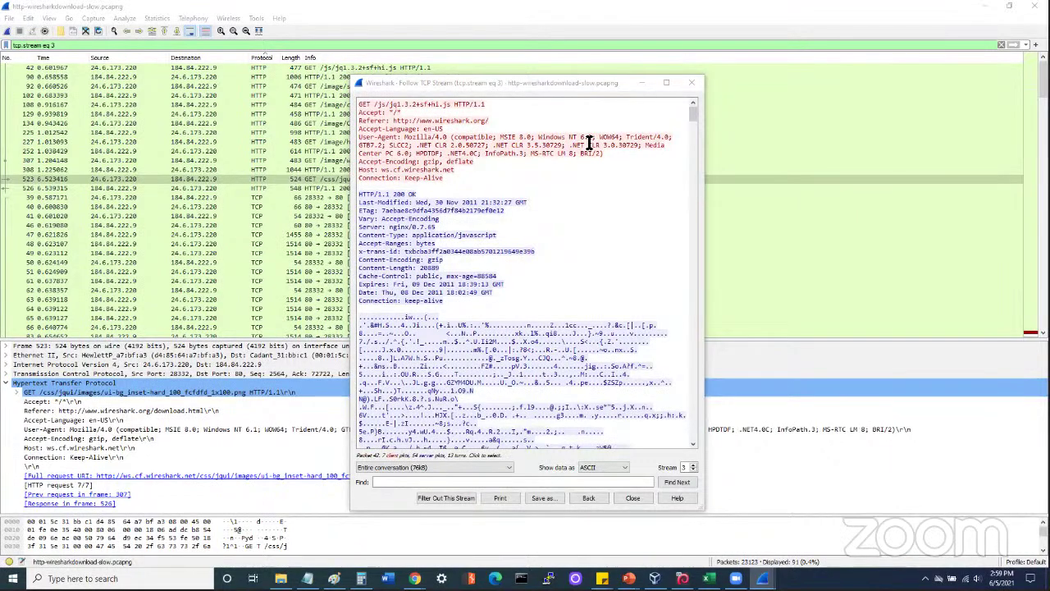
pyautogui.click(692, 83)
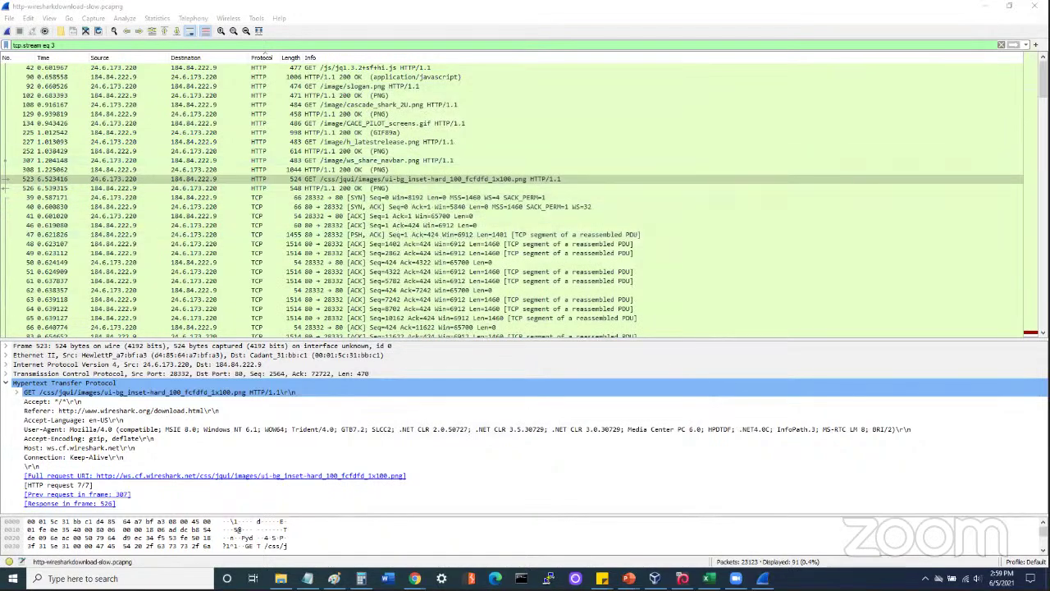
# Review the packets filtered by tcp.stream eq 3 and clear the display filter
pyautogui.moveTo(1042, 80)
pyautogui.mouseDown()
pyautogui.moveTo(1041, 227)
pyautogui.moveTo(1042, 78)
pyautogui.mouseUp()
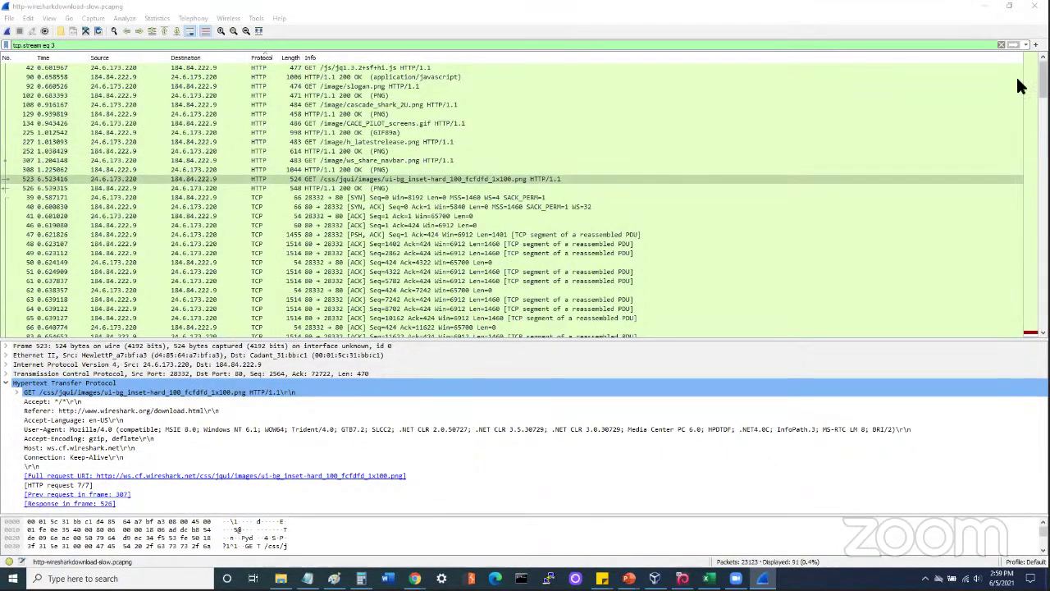
pyautogui.click(805, 49)
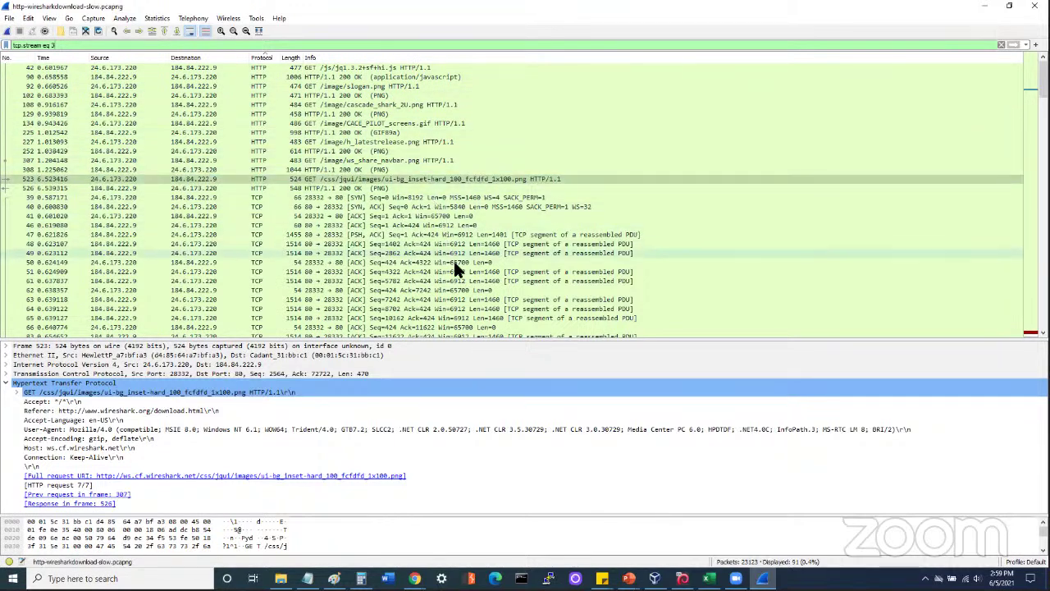
pyautogui.scroll(-5, 264, 52)
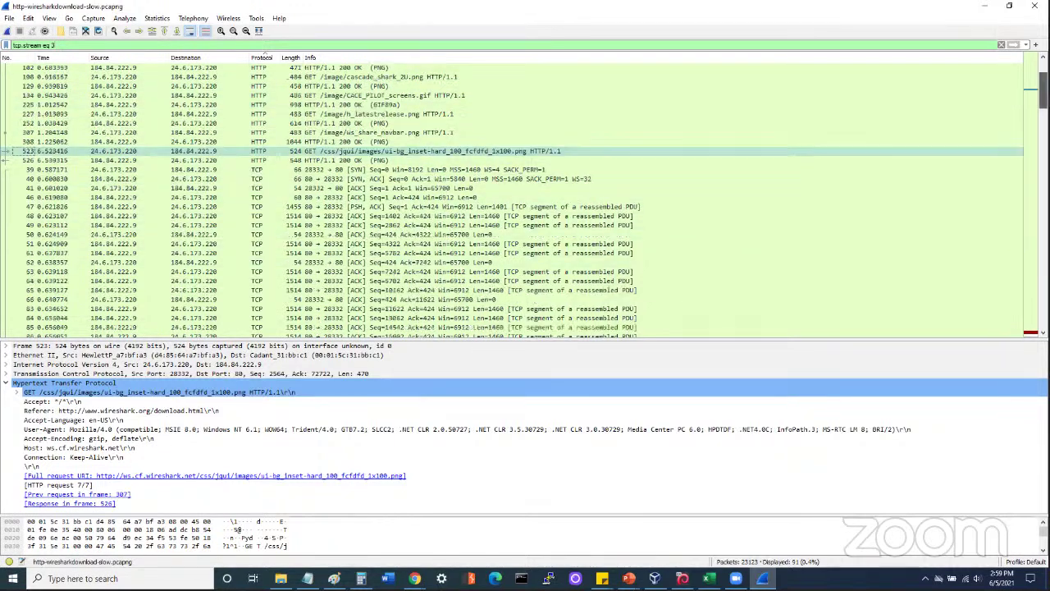
pyautogui.scroll(-10, 264, 52)
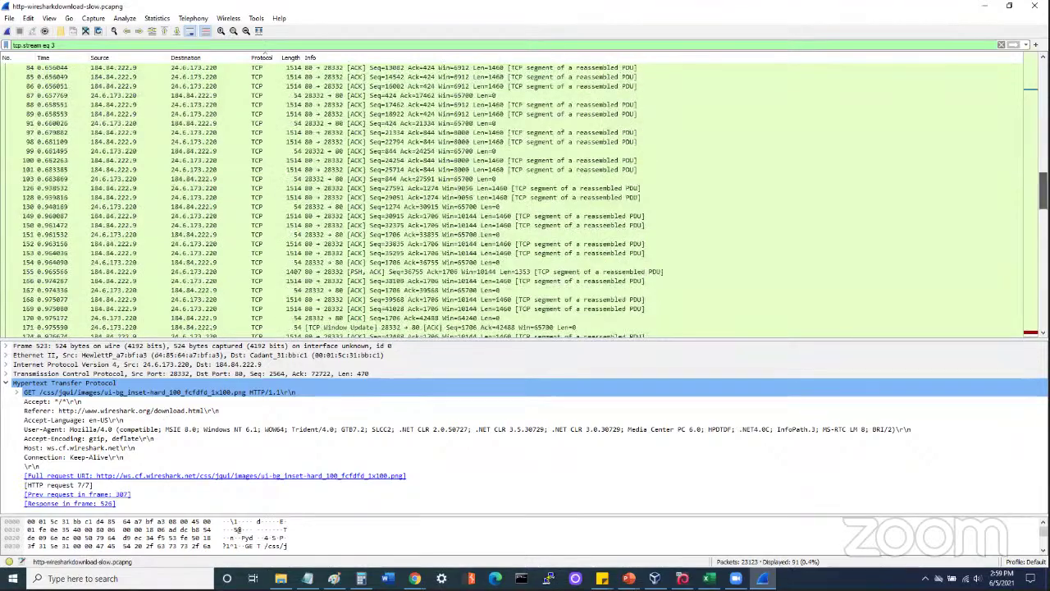
pyautogui.scroll(4, 264, 52)
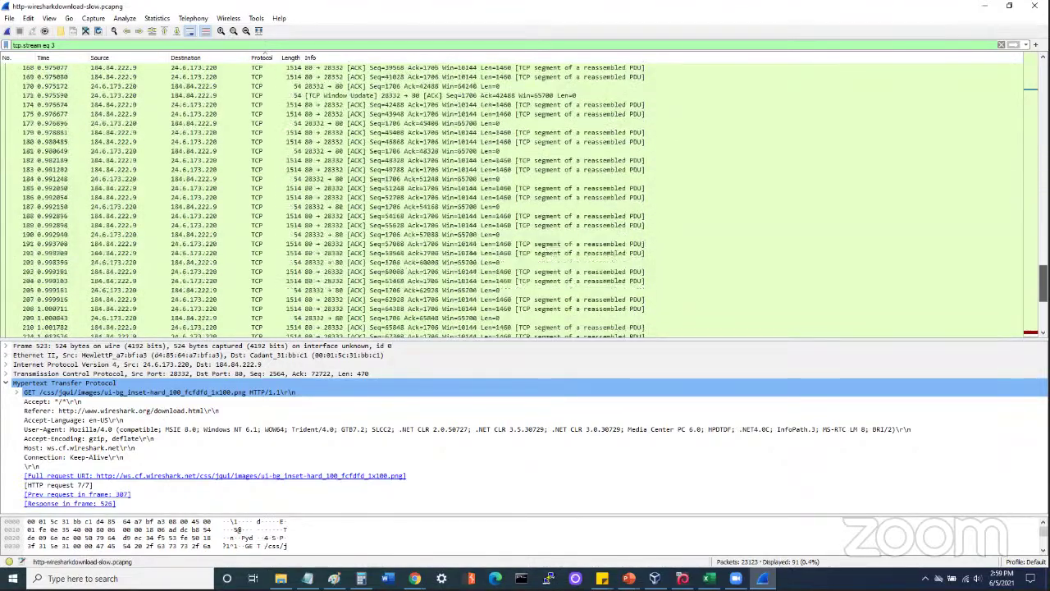
pyautogui.scroll(15, 754, 143)
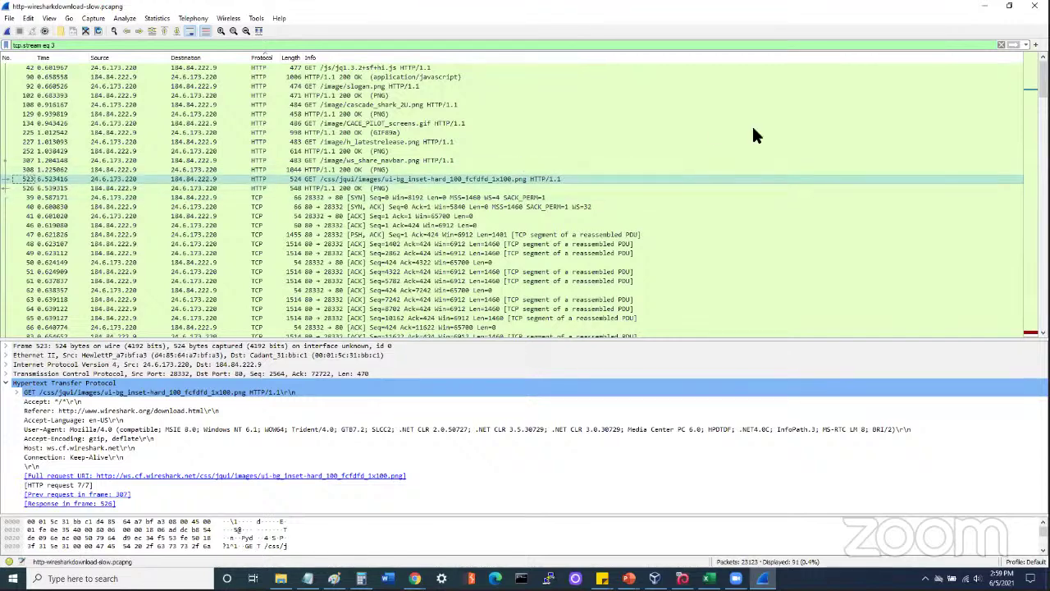
pyautogui.click(1001, 45)
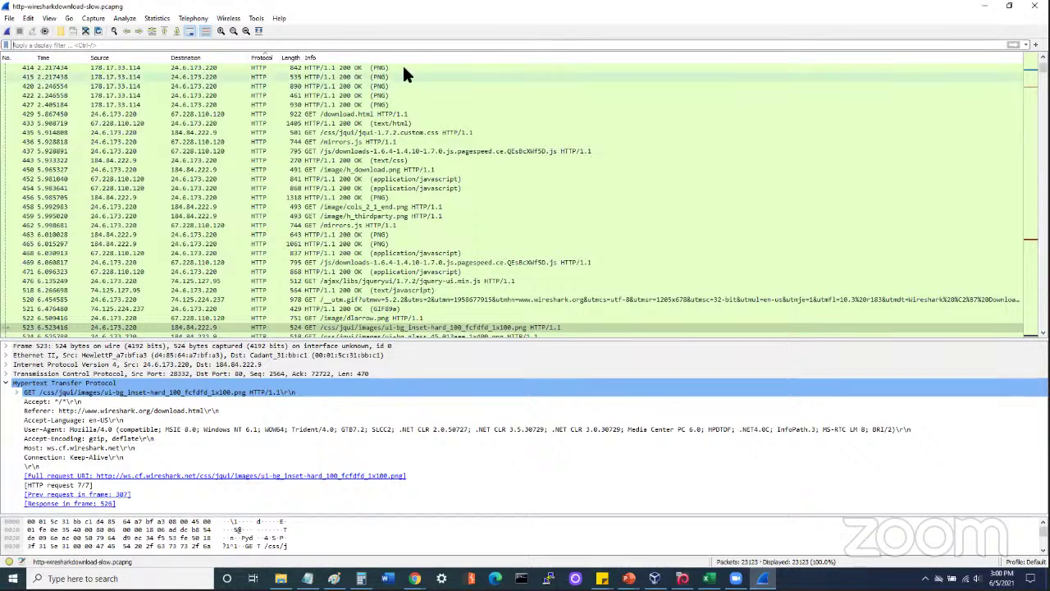
# Open the Endpoints statistics, check the IPv4 and IPv6 endpoint lists, and close the window
pyautogui.click(130, 21)
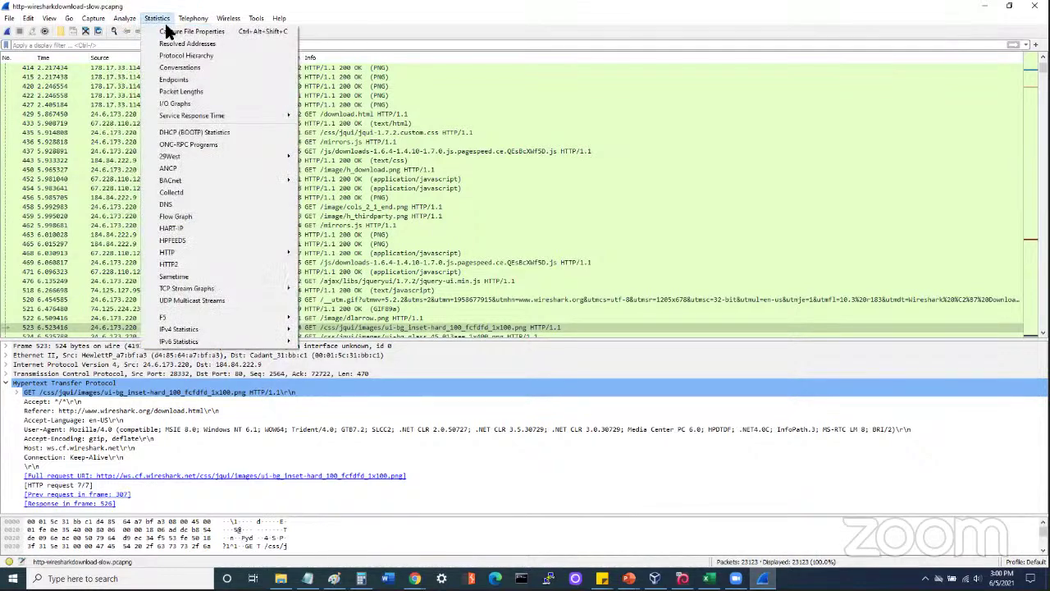
pyautogui.click(182, 68)
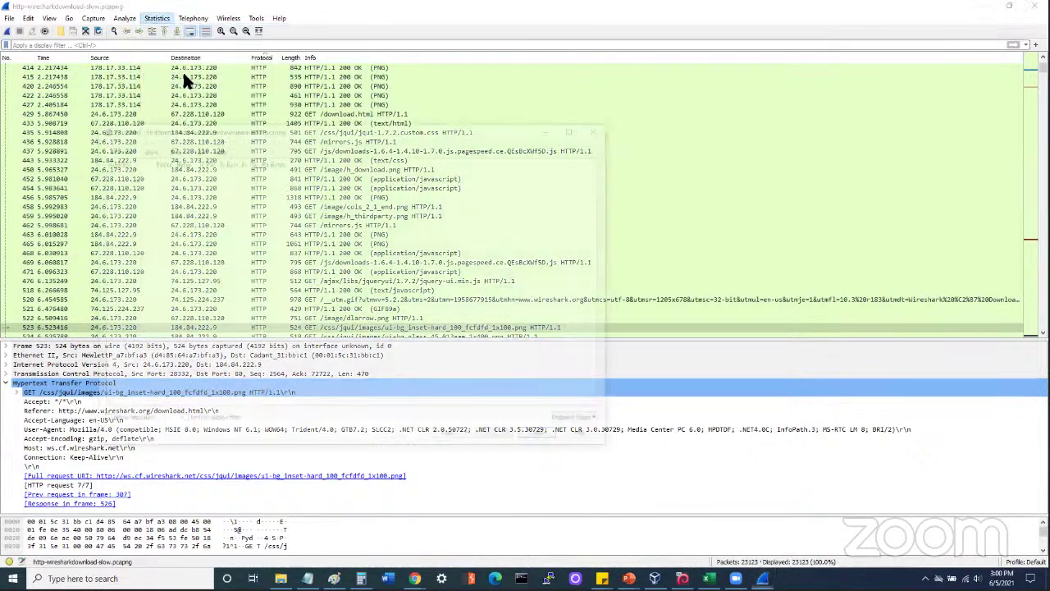
pyautogui.click(163, 151)
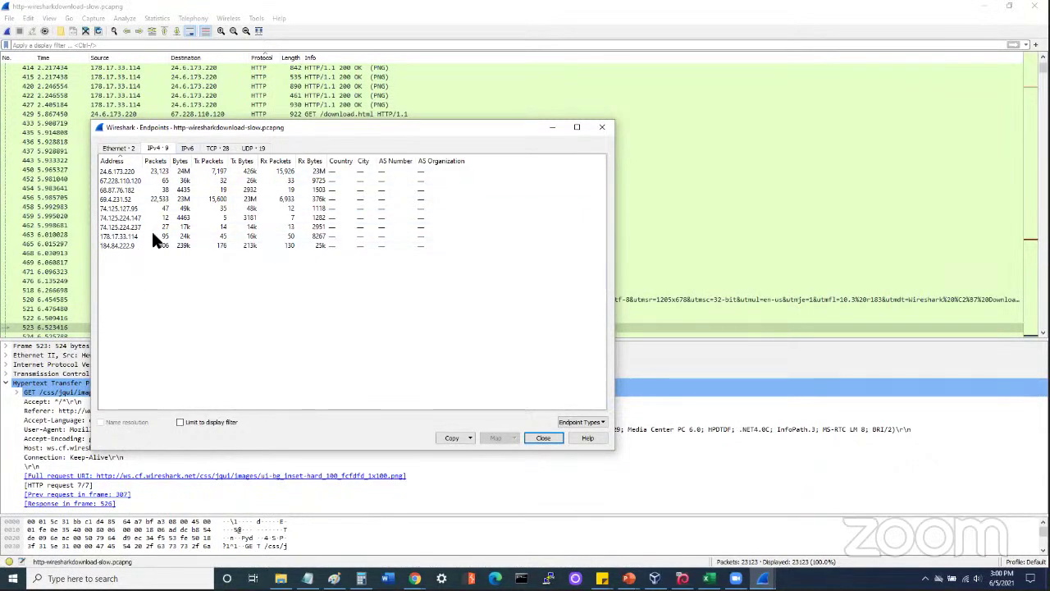
pyautogui.click(187, 148)
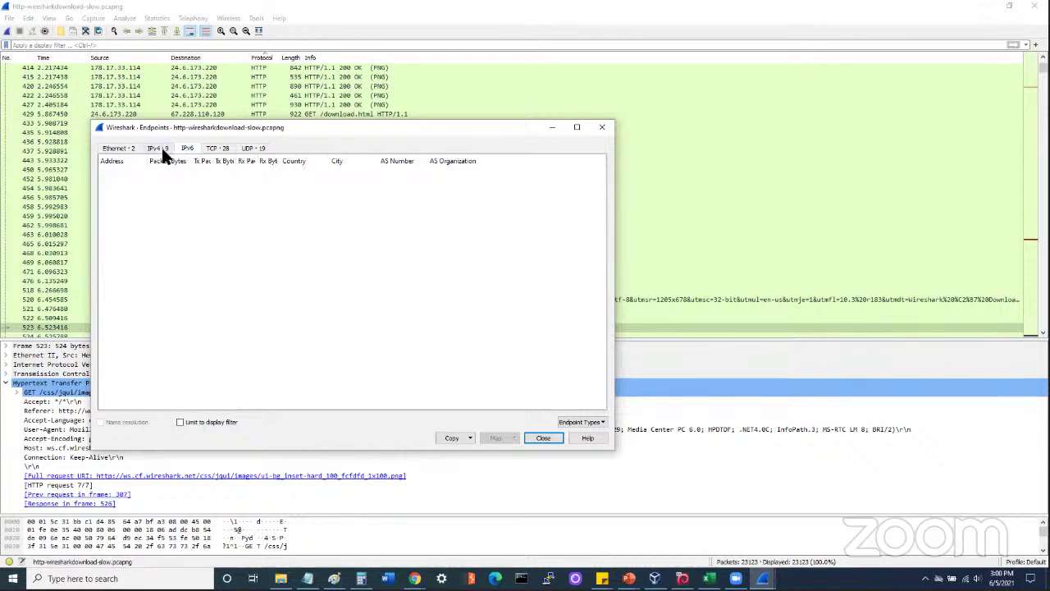
pyautogui.click(155, 151)
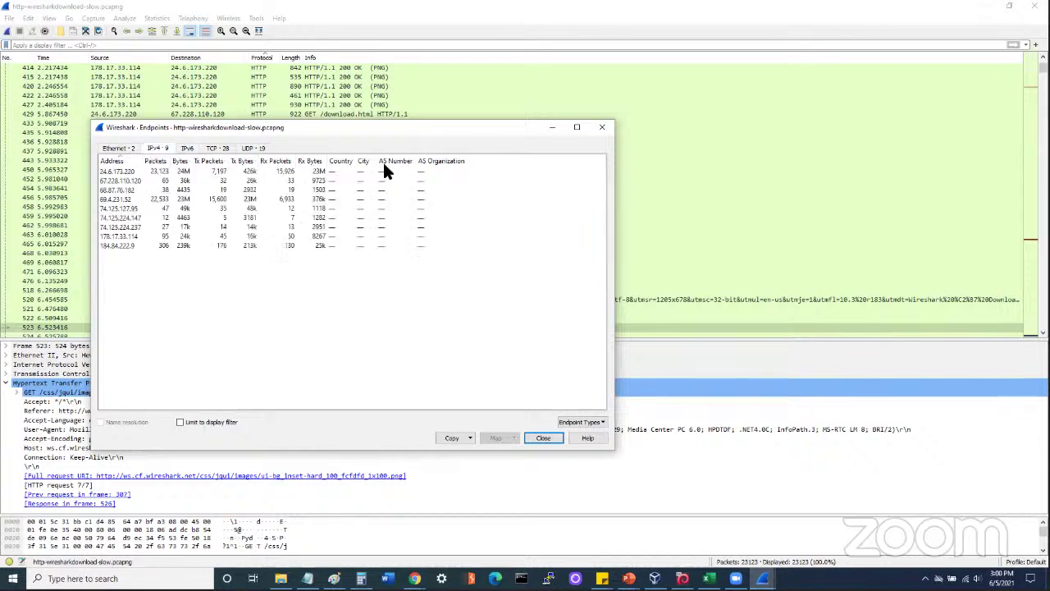
pyautogui.click(606, 131)
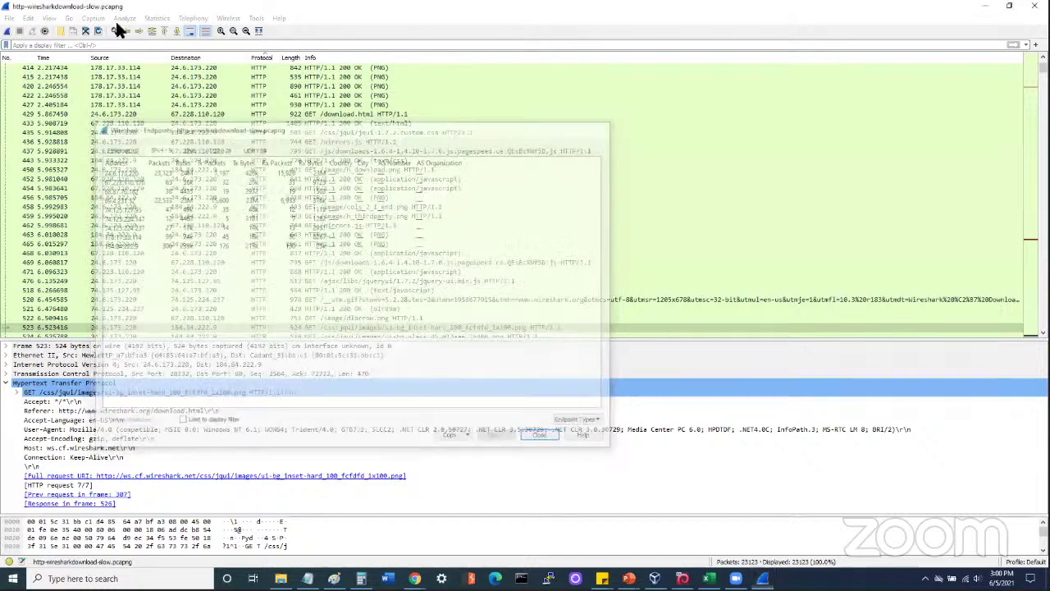
# Open the Conversations statistics for the capture and examine the IPv4 conversations
pyautogui.click(156, 18)
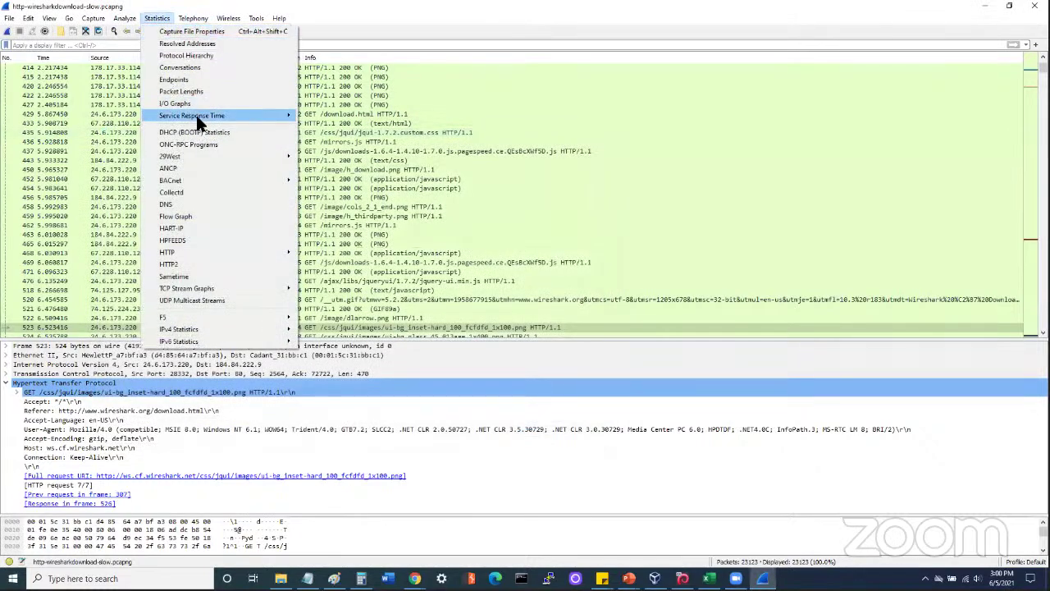
pyautogui.click(184, 68)
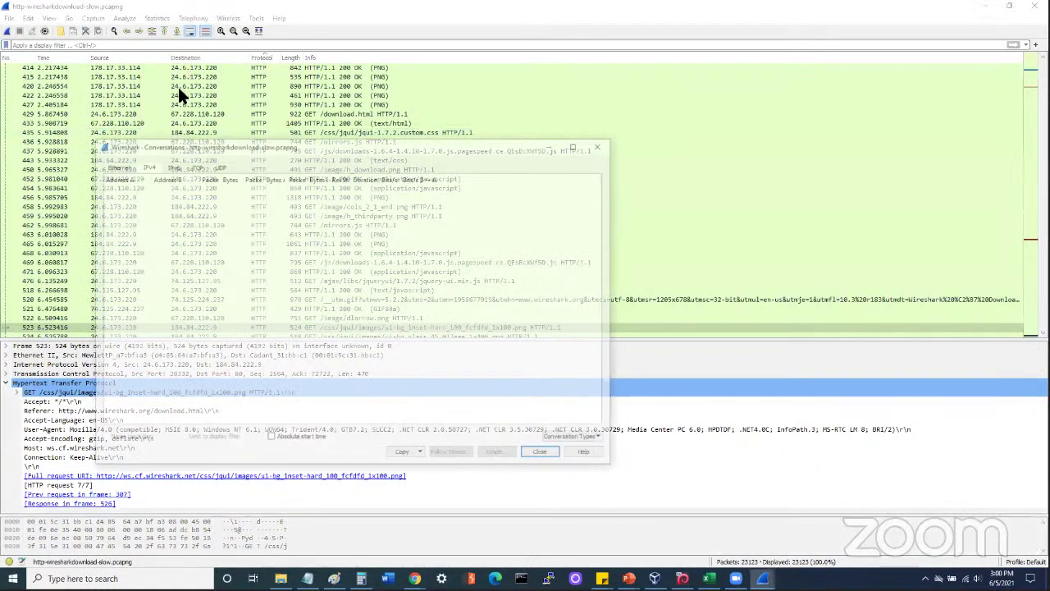
pyautogui.click(153, 163)
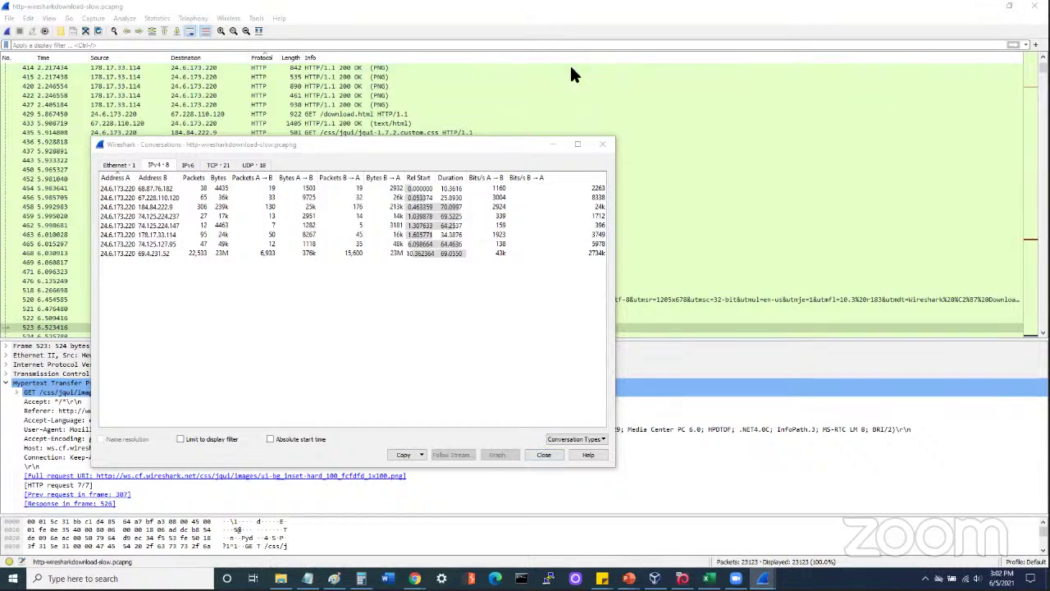
# Close the Conversations statistics and, with packet 522 selected, open the export list of HTTP objects
pyautogui.click(546, 455)
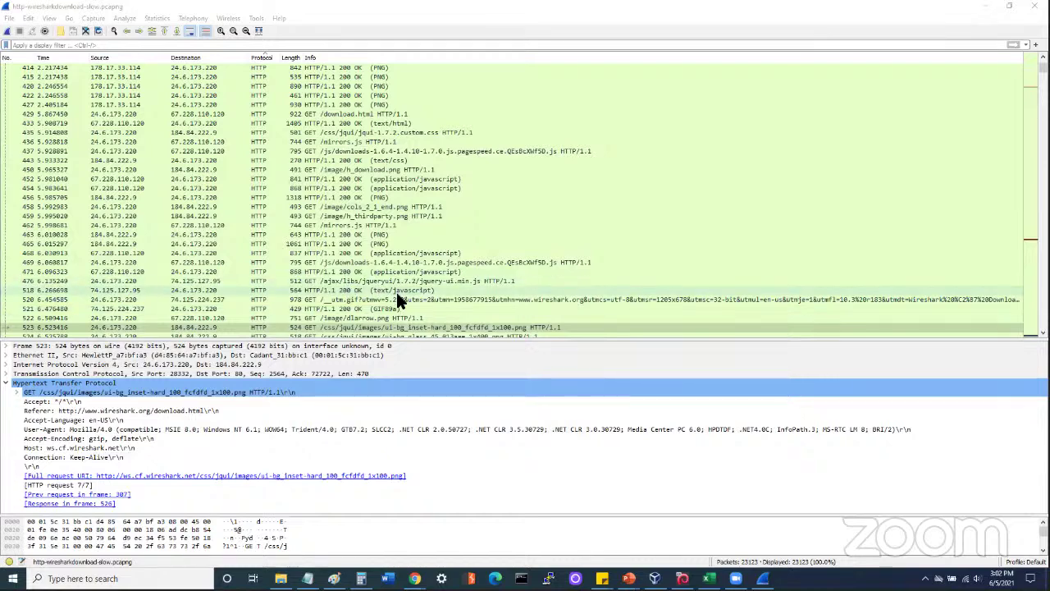
pyautogui.click(379, 317)
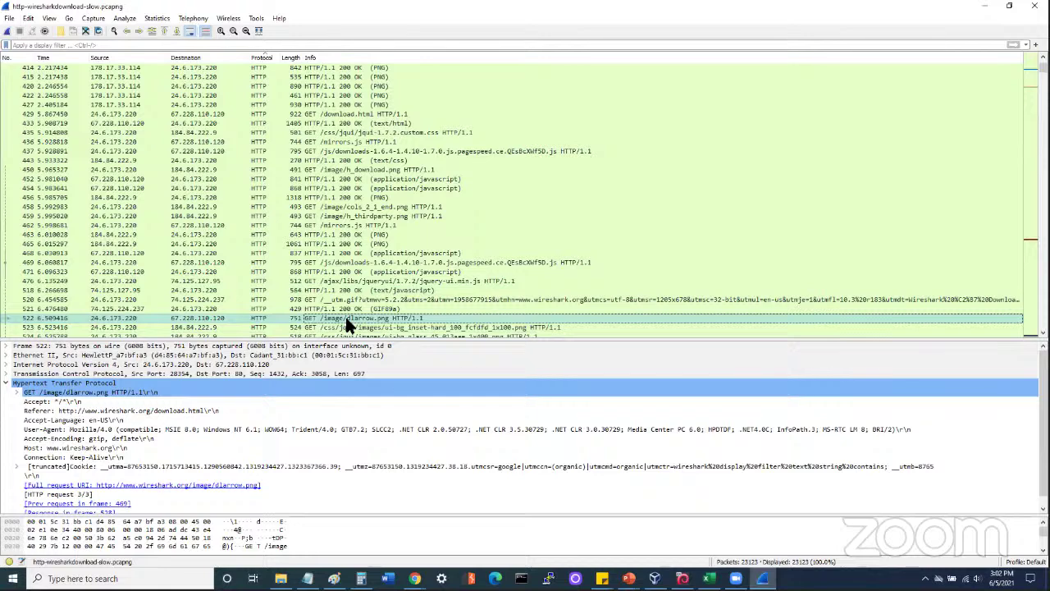
pyautogui.click(11, 19)
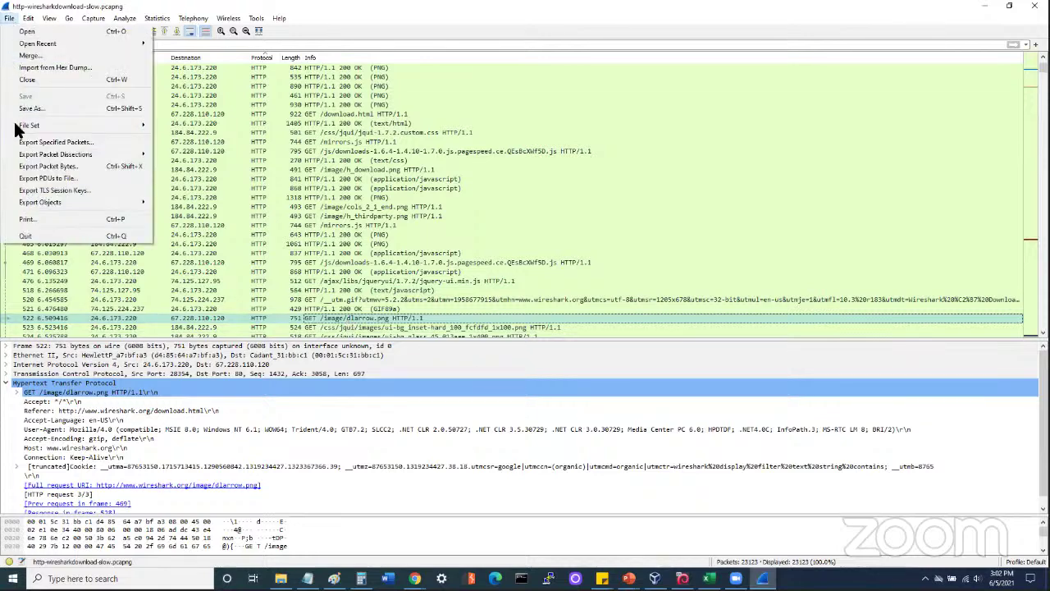
pyautogui.moveTo(41, 203)
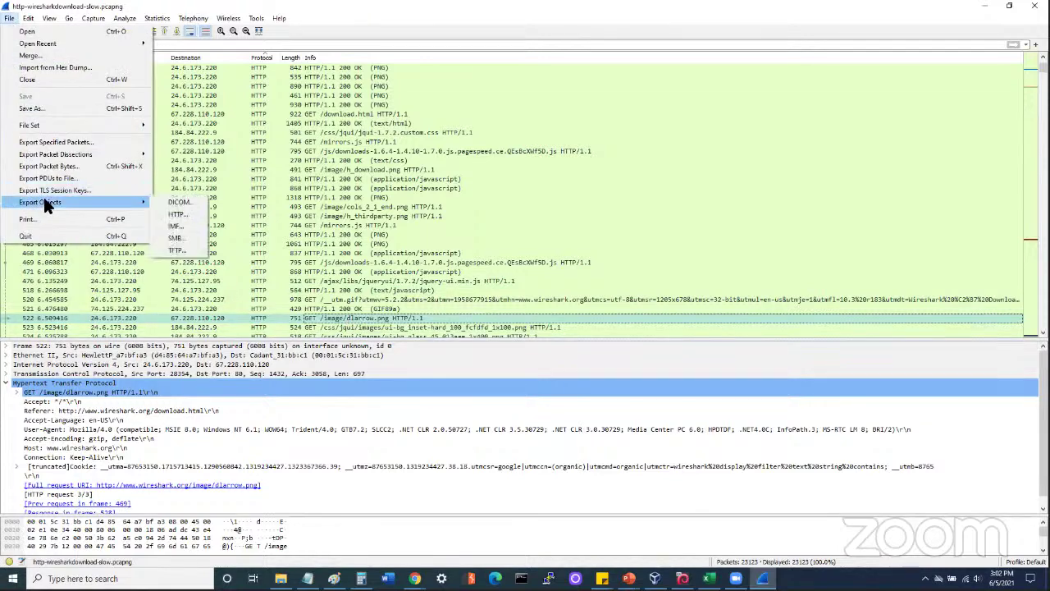
pyautogui.click(170, 215)
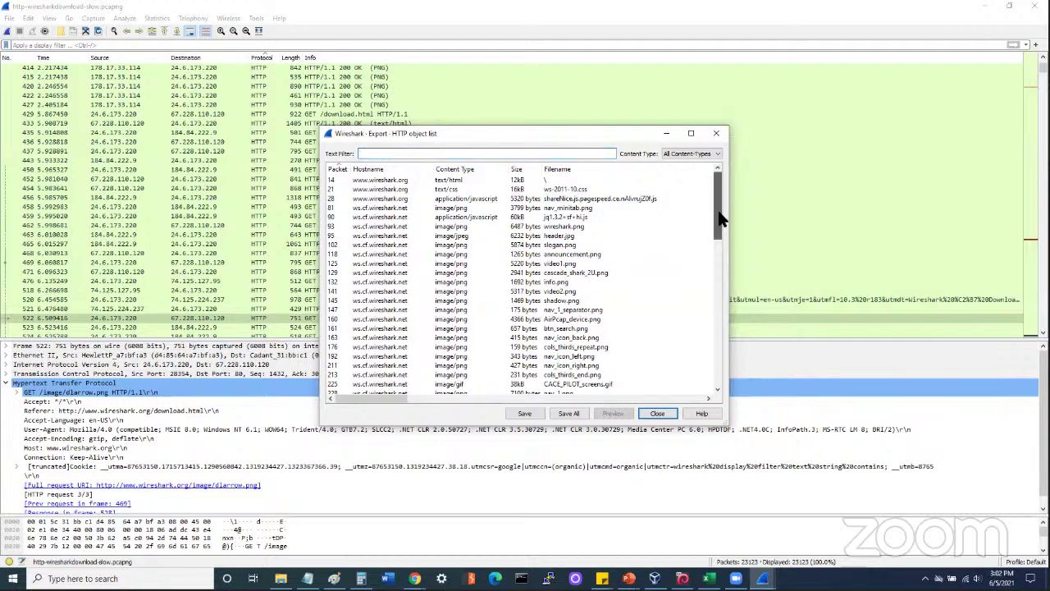
# Examine the hostnames, content types, sizes and filenames throughout the HTTP object list and close it without saving anything
pyautogui.scroll(-1, 720, 217)
pyautogui.moveTo(720, 213); pyautogui.dragTo(731, 287)
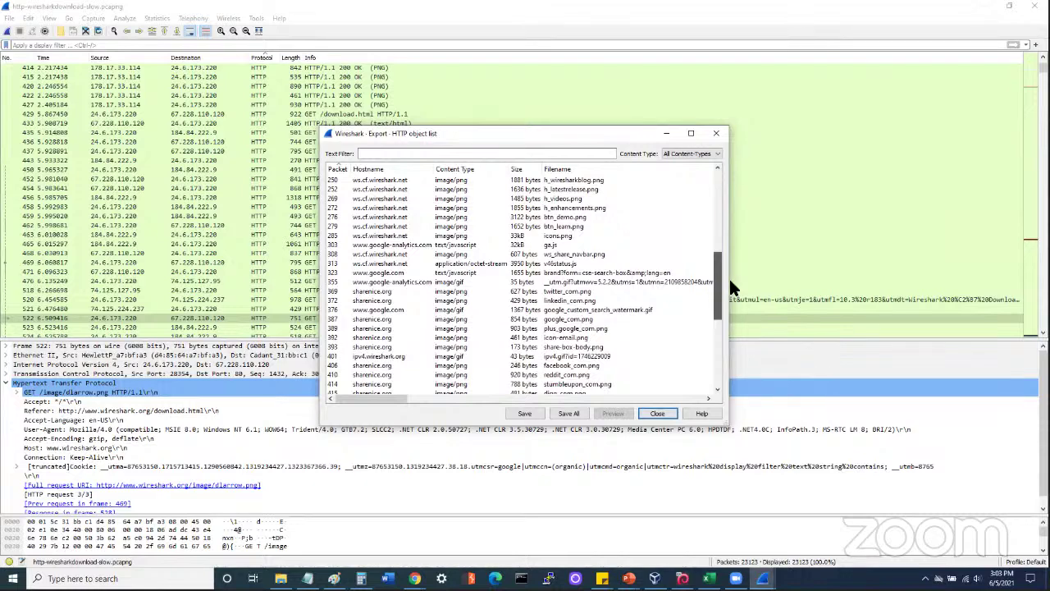
pyautogui.moveTo(730, 281); pyautogui.dragTo(733, 299)
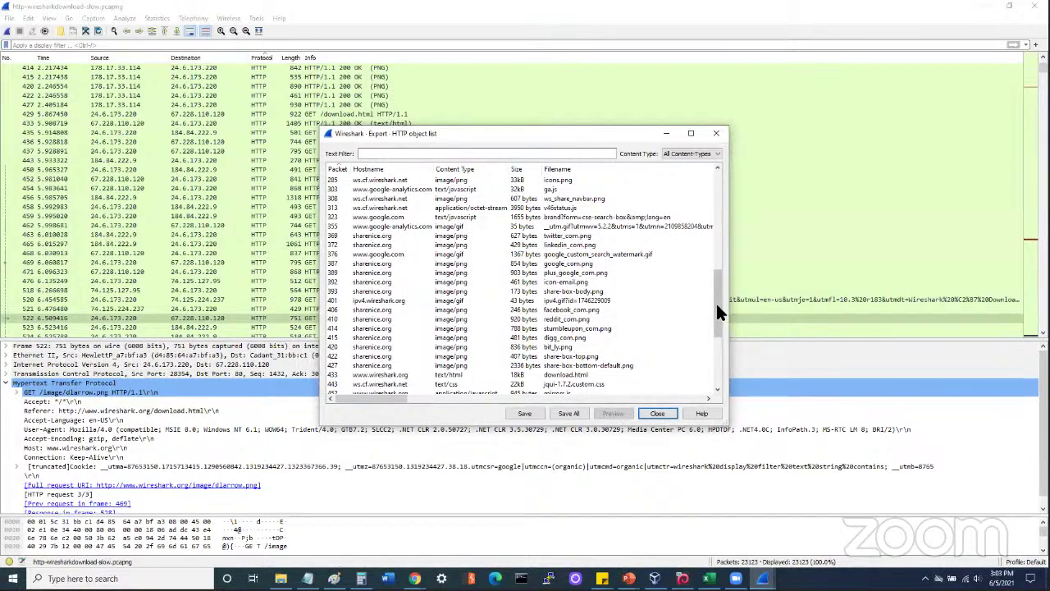
pyautogui.moveTo(715, 312); pyautogui.dragTo(623, 402)
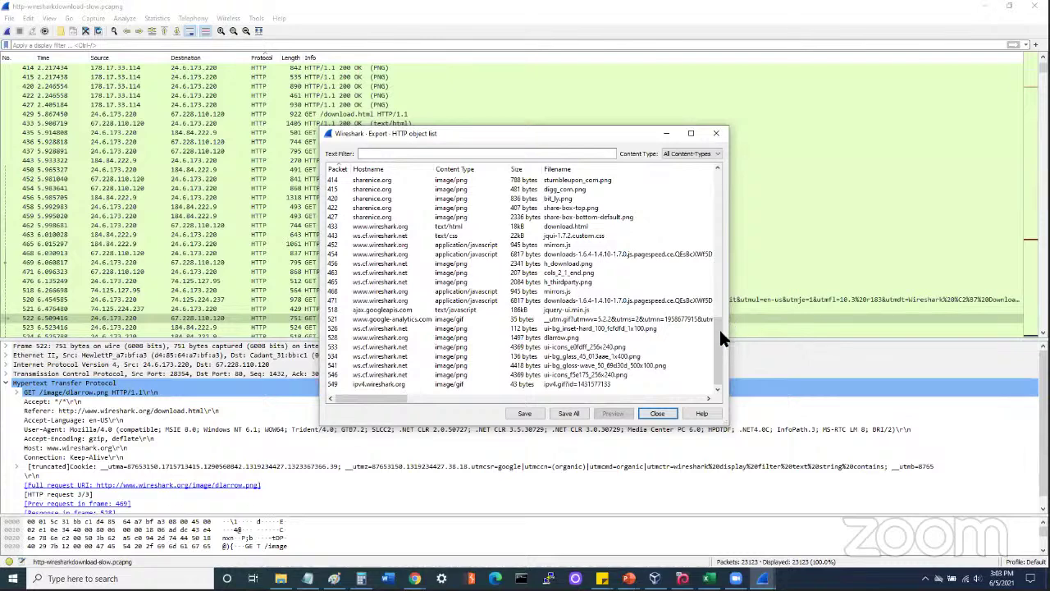
pyautogui.moveTo(717, 343); pyautogui.dragTo(736, 150)
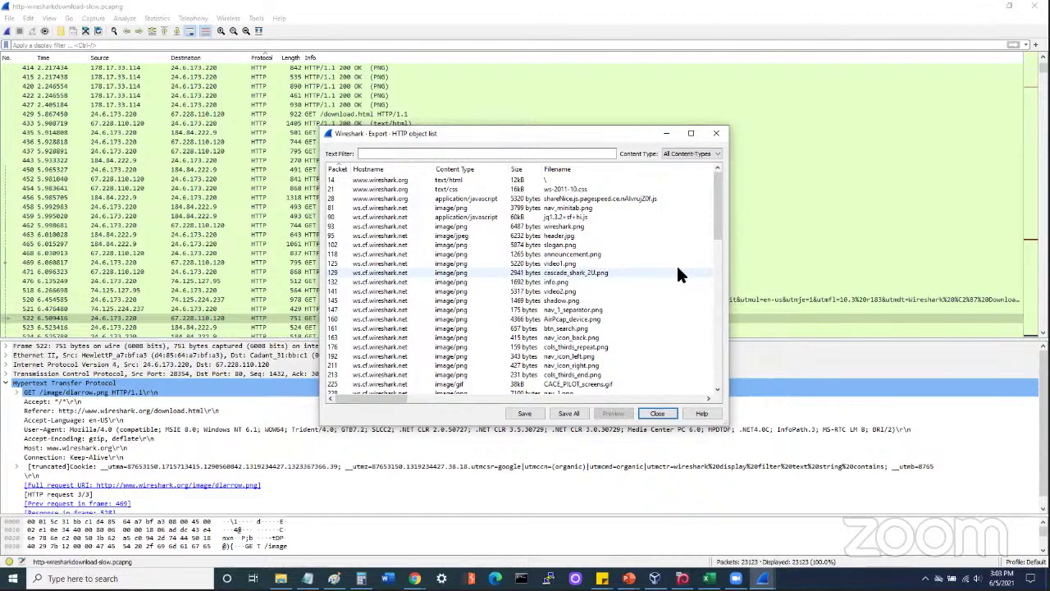
pyautogui.click(716, 205)
pyautogui.moveTo(716, 206); pyautogui.dragTo(718, 211)
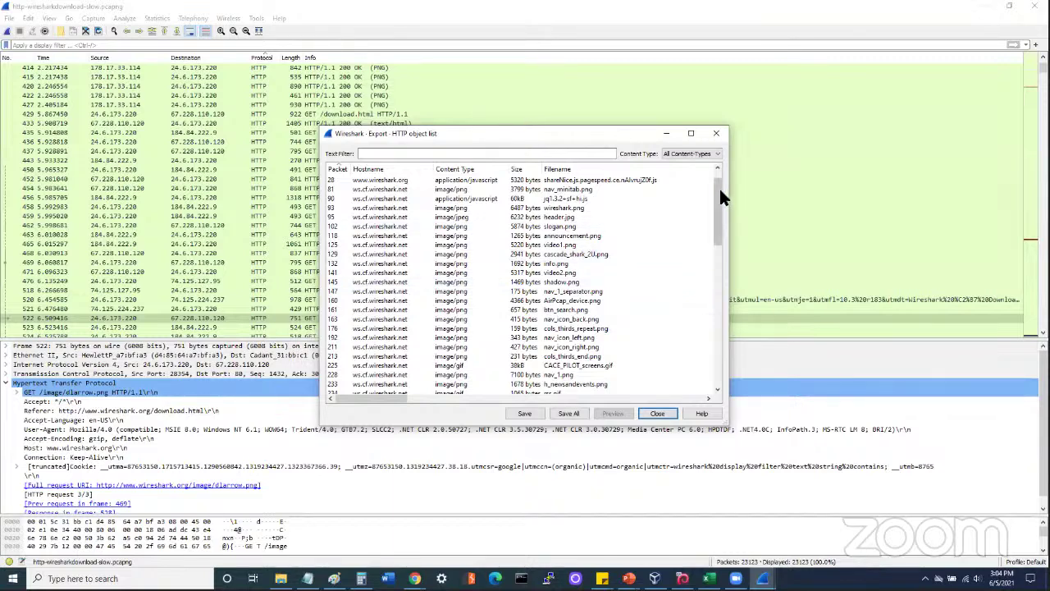
pyautogui.scroll(-1, 714, 199)
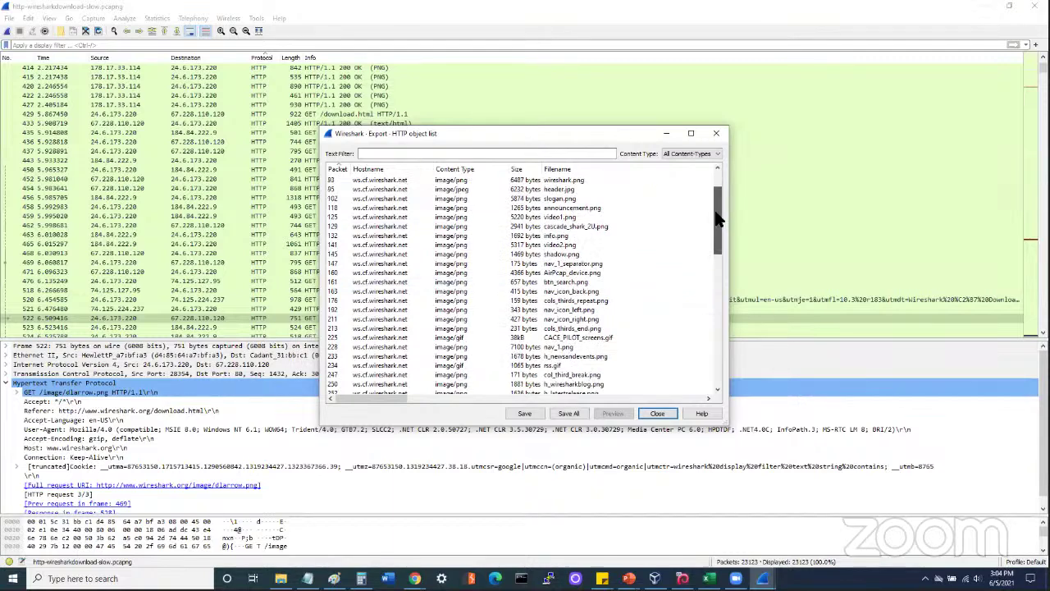
pyautogui.scroll(-4, 718, 238)
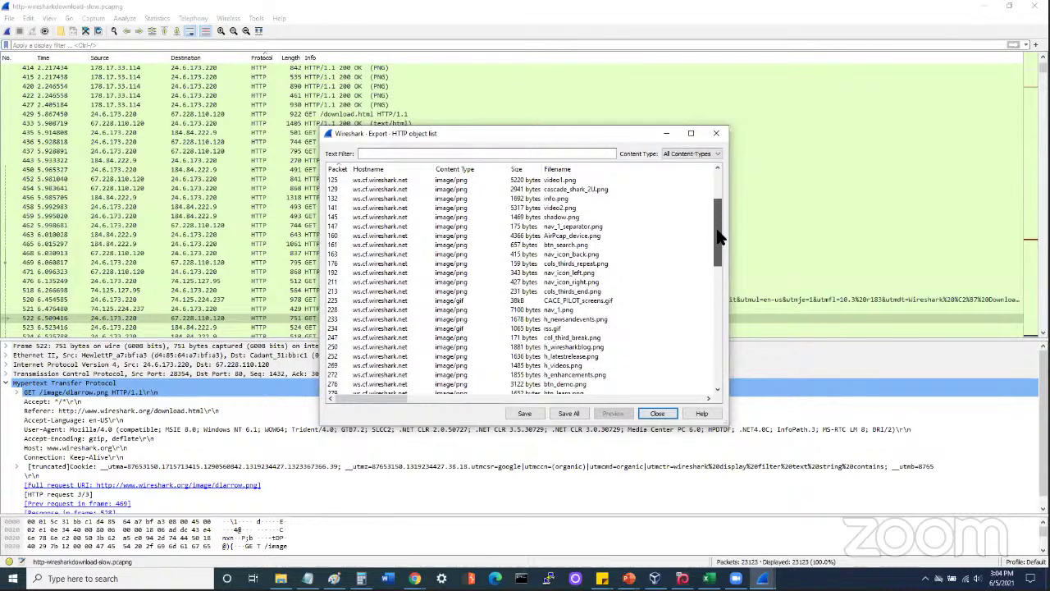
pyautogui.scroll(-3, 718, 261)
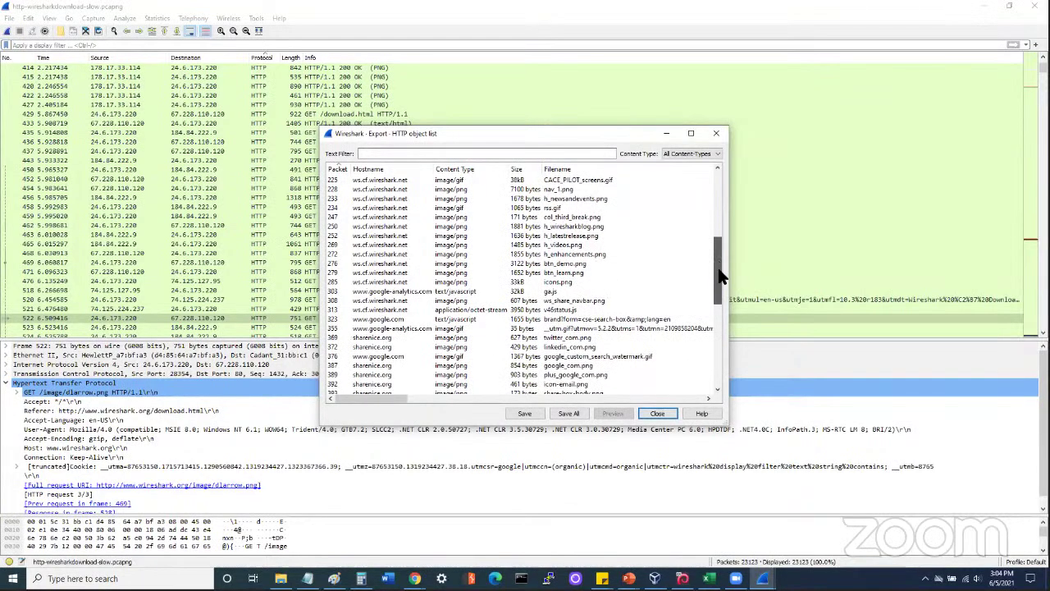
pyautogui.moveTo(718, 281); pyautogui.dragTo(723, 309)
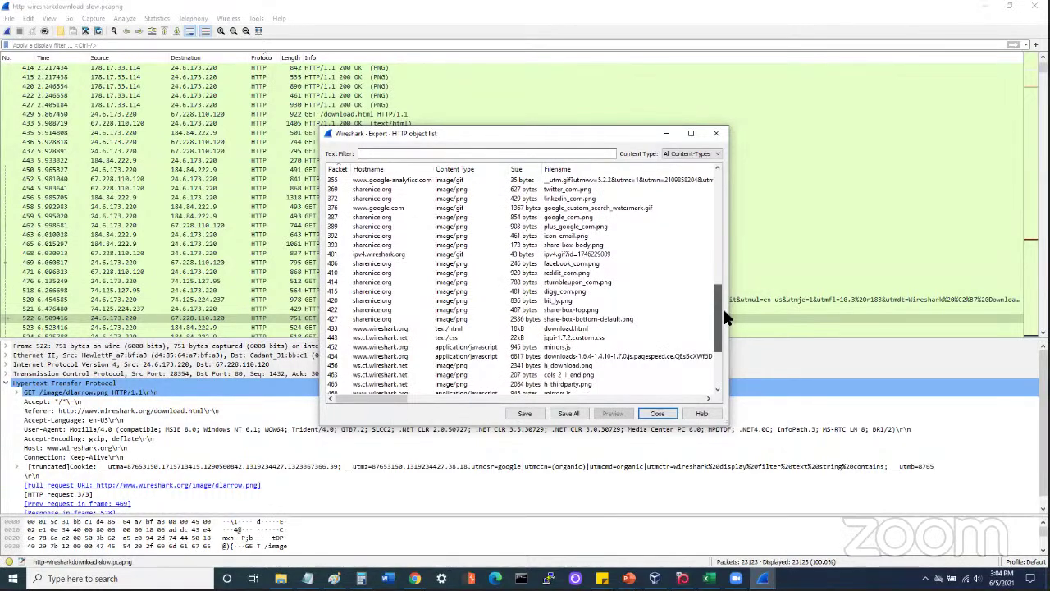
pyautogui.moveTo(723, 309); pyautogui.dragTo(735, 140)
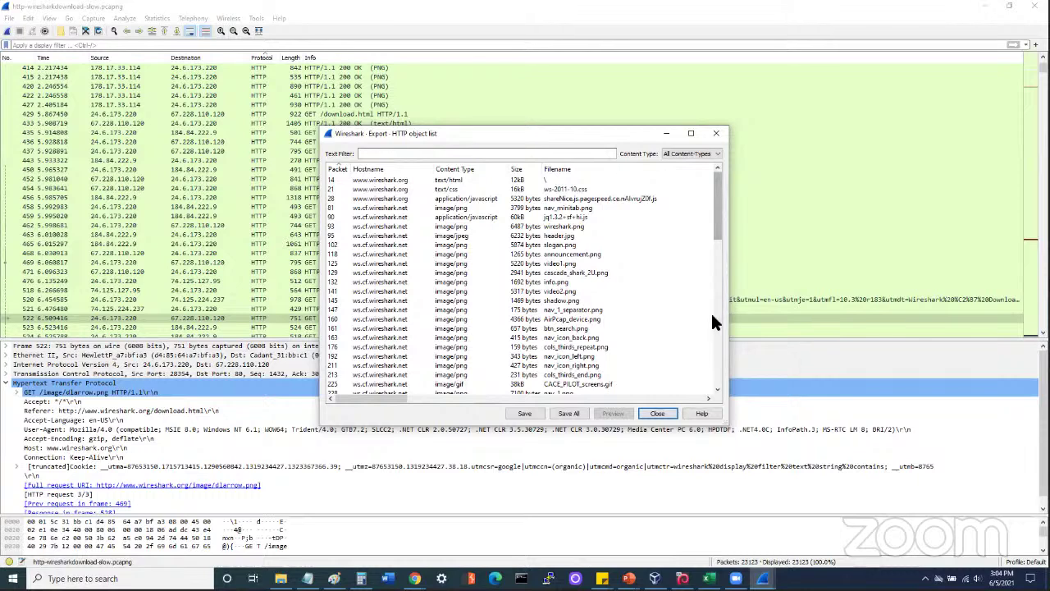
pyautogui.click(657, 414)
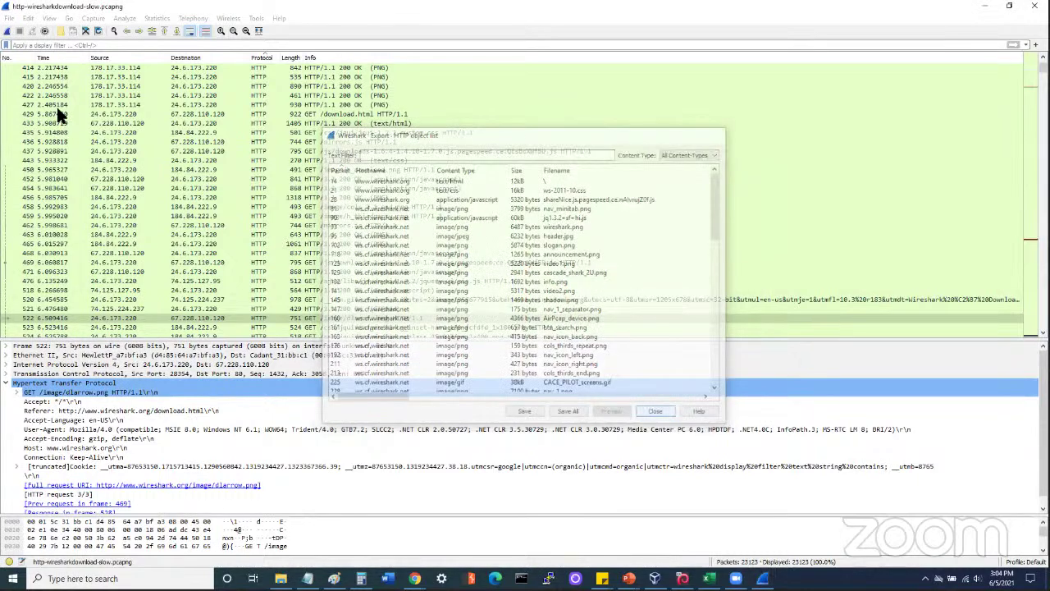
# Open the export list of TFTP objects, check it for files, and close it
pyautogui.click(9, 20)
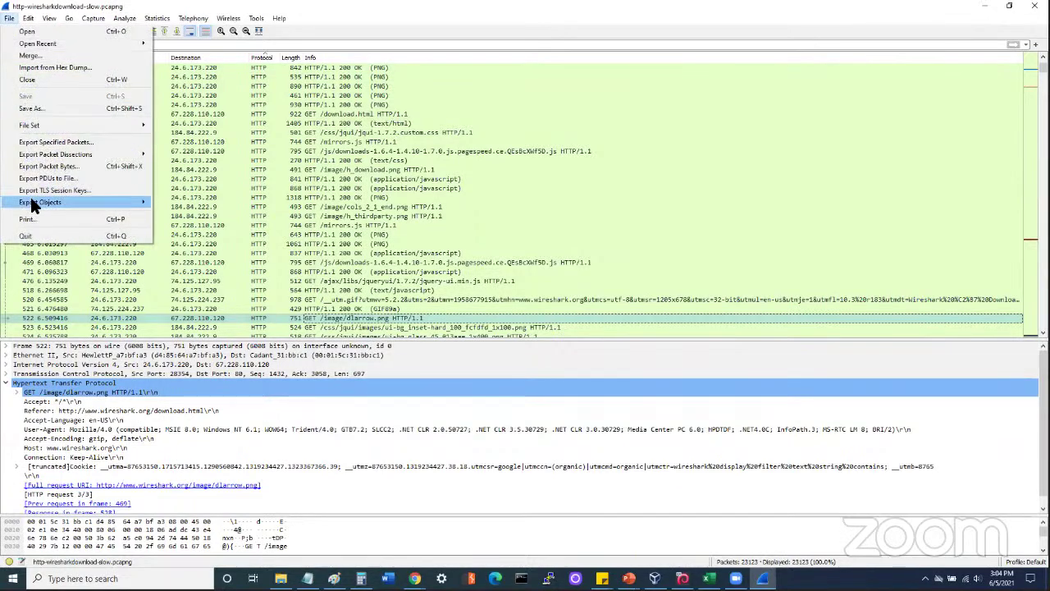
pyautogui.moveTo(133, 200)
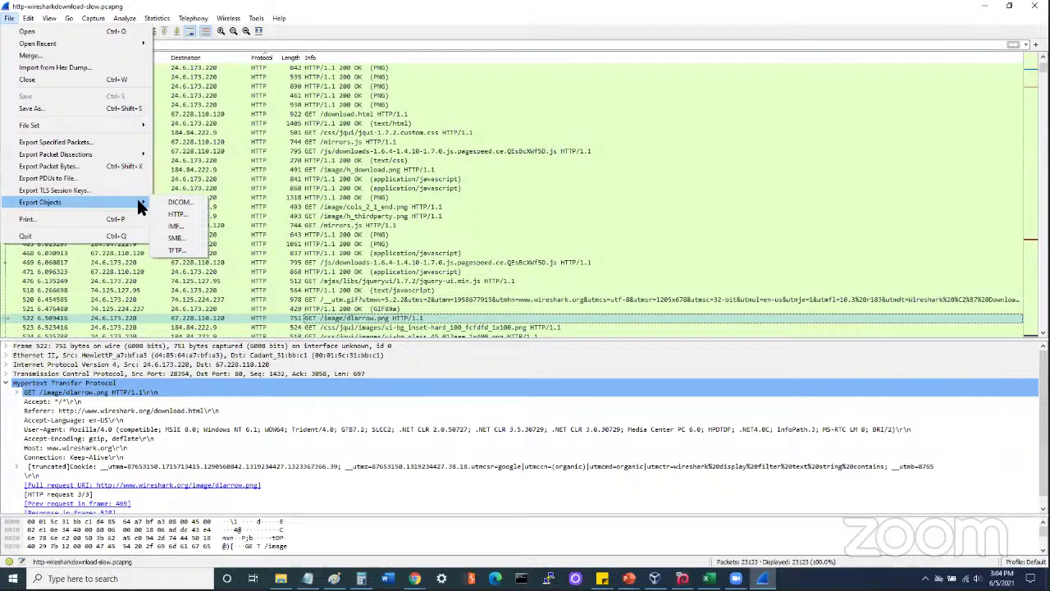
pyautogui.click(183, 249)
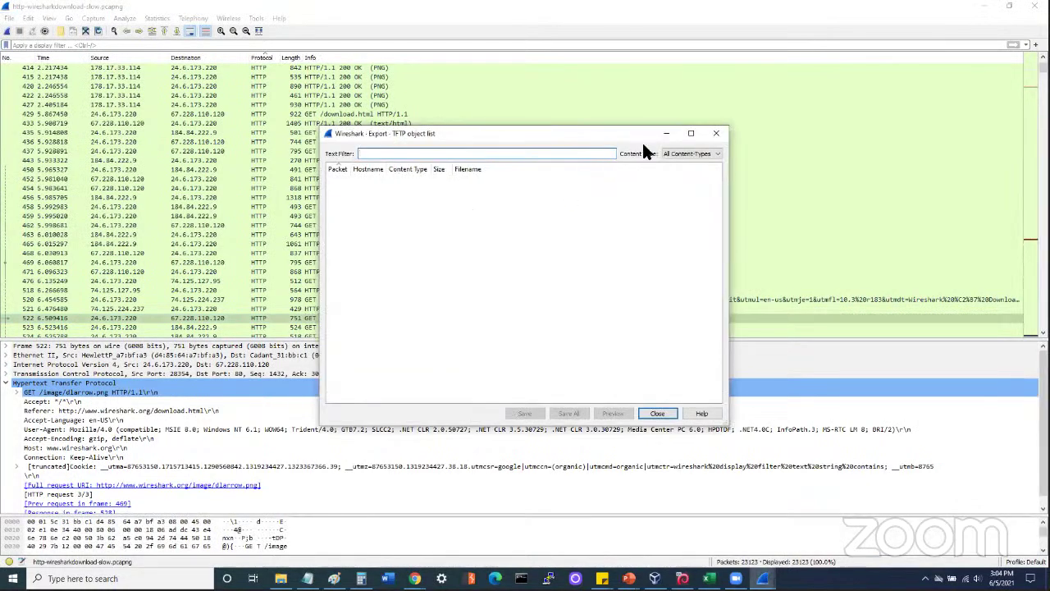
pyautogui.click(716, 132)
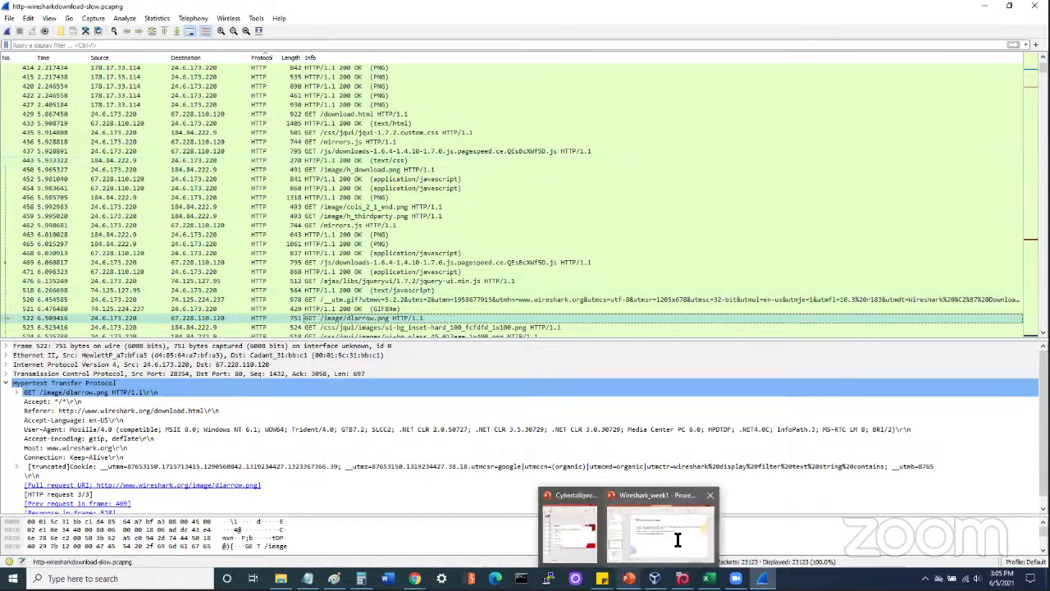
# Switch to the Wireshark_week1 presentation in PowerPoint, show the wget slide full screen, and end the slide show
pyautogui.click(673, 535)
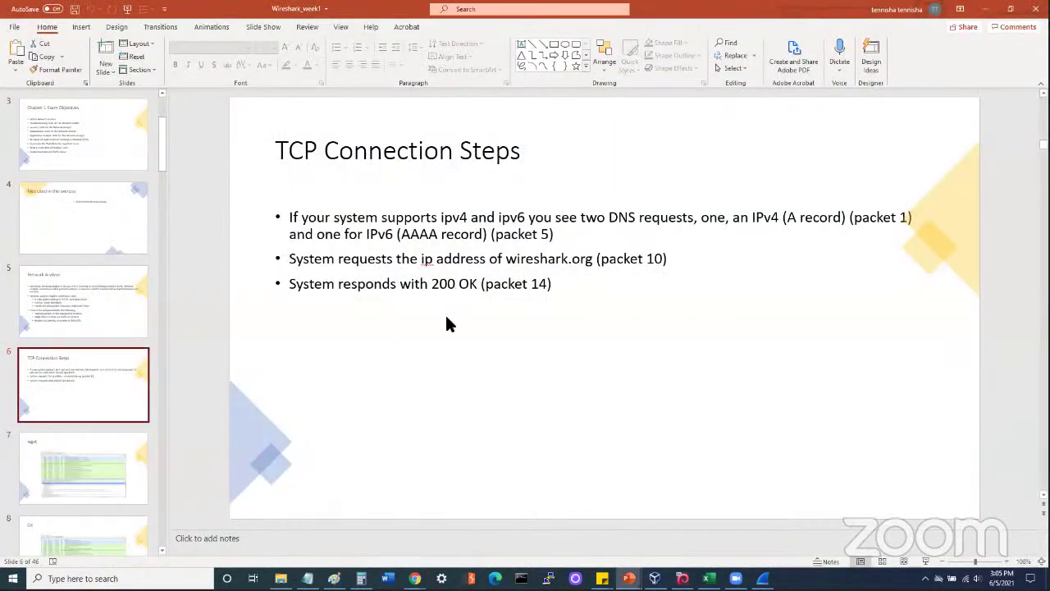
pyautogui.click(103, 461)
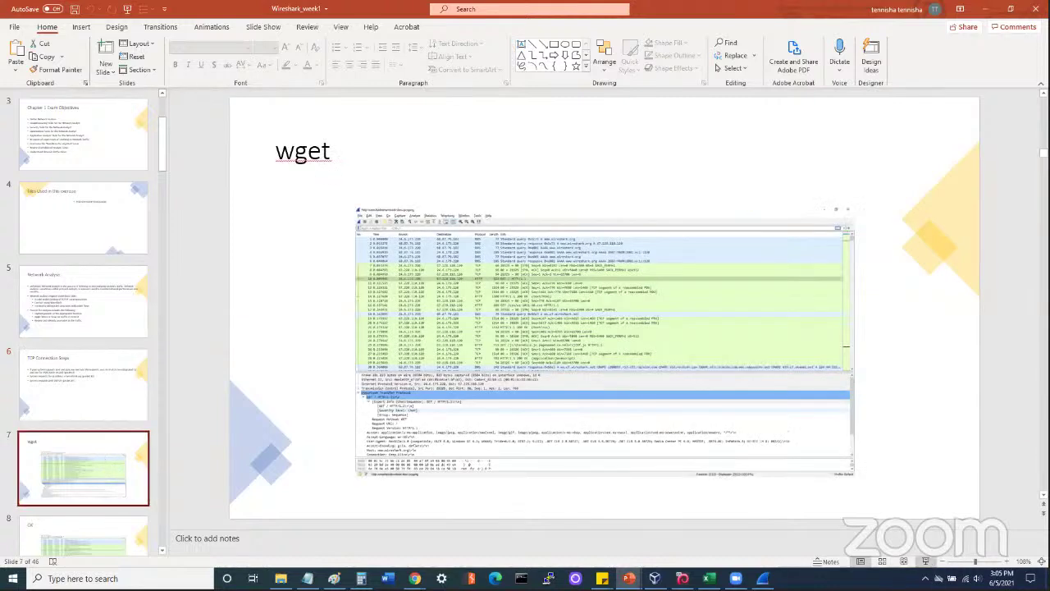
pyautogui.hotkey('shift', 'F5')
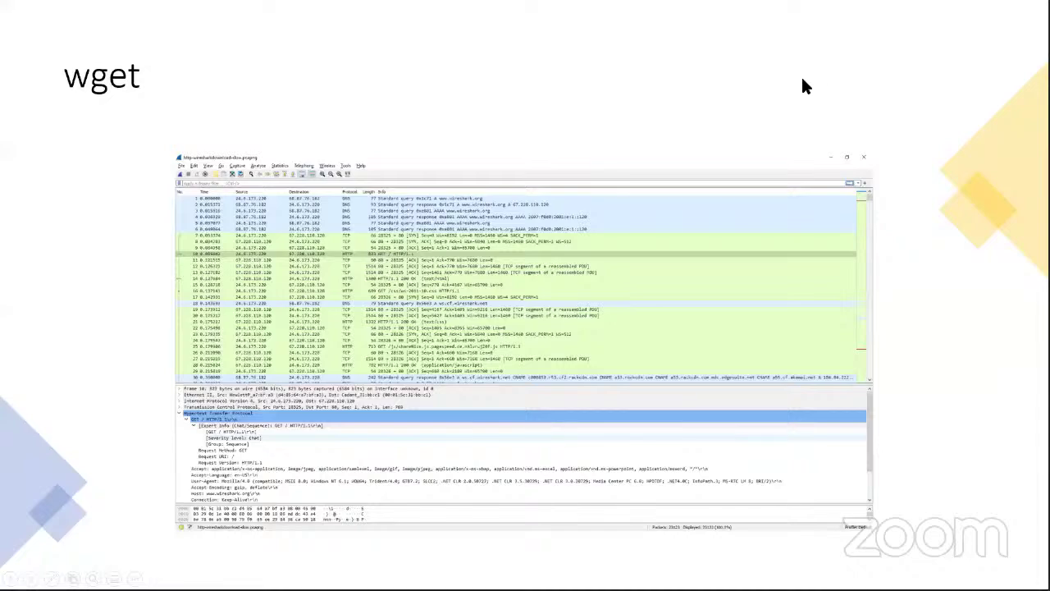
pyautogui.press('Escape')
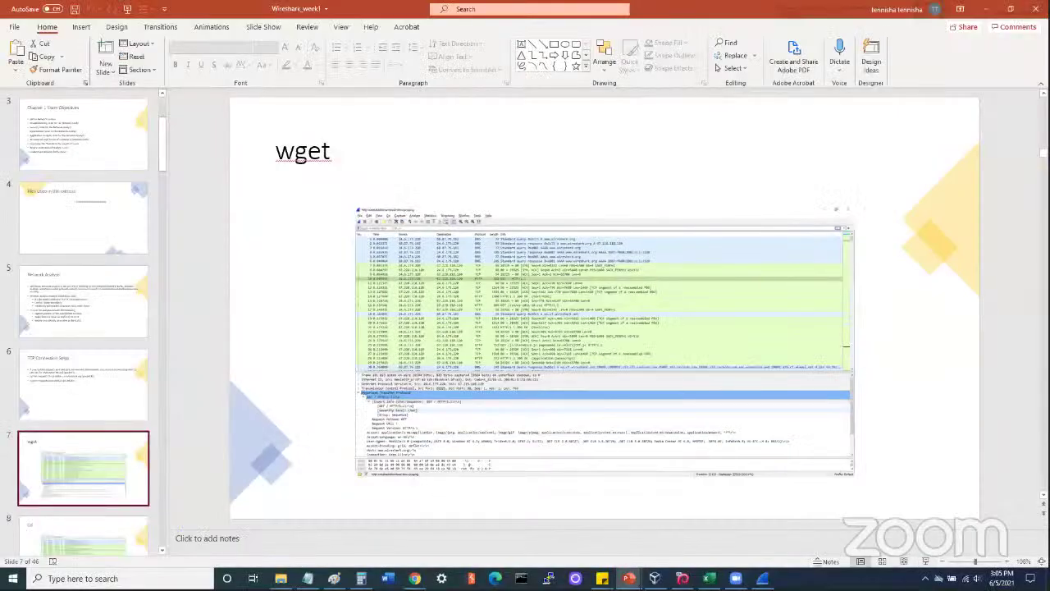
# Return to the Wireshark capture, sort the packets by number, and select packet 10, the GET / request
pyautogui.moveTo(762, 578)
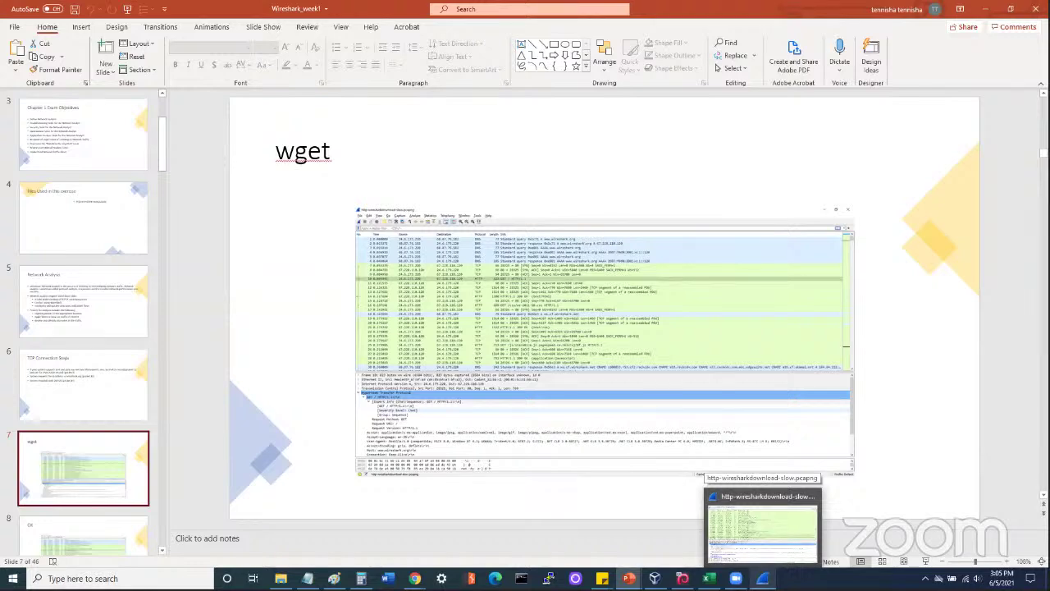
pyautogui.hotkey('alt', 'Tab')
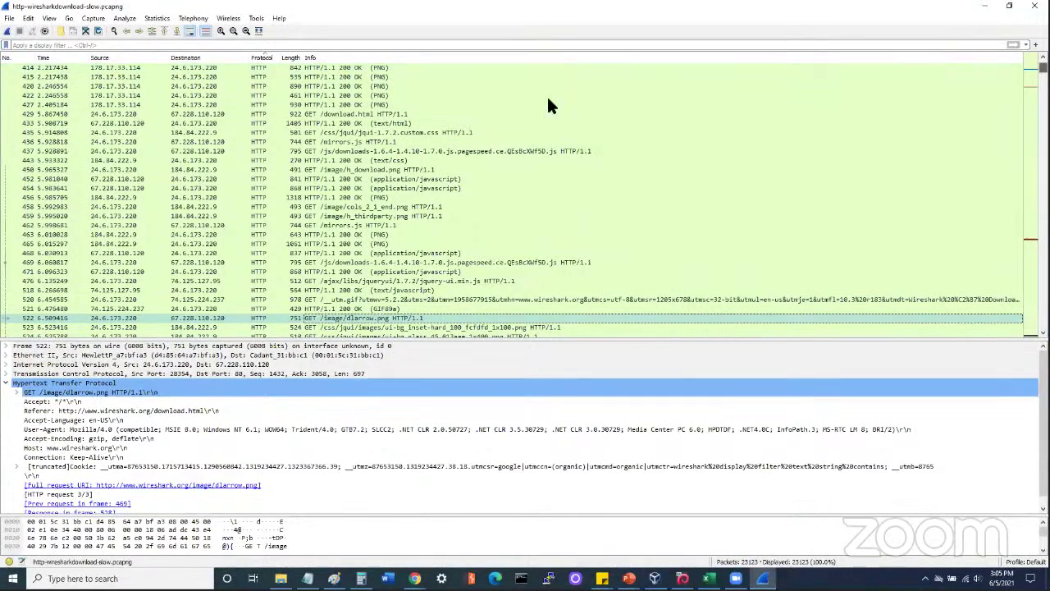
pyautogui.scroll(10, 265, 99)
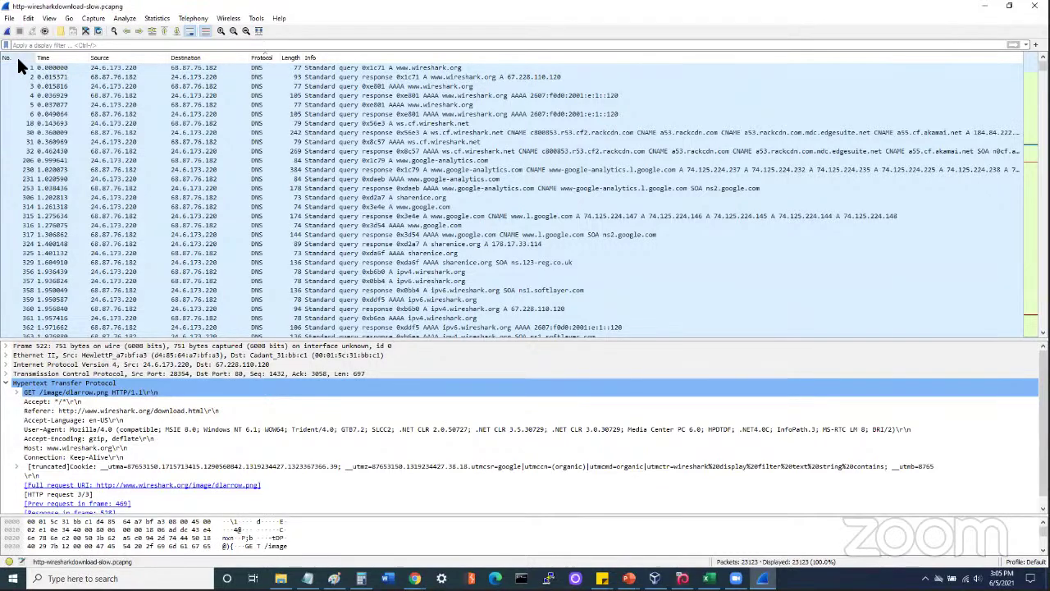
pyautogui.scroll(-10, 930, 183)
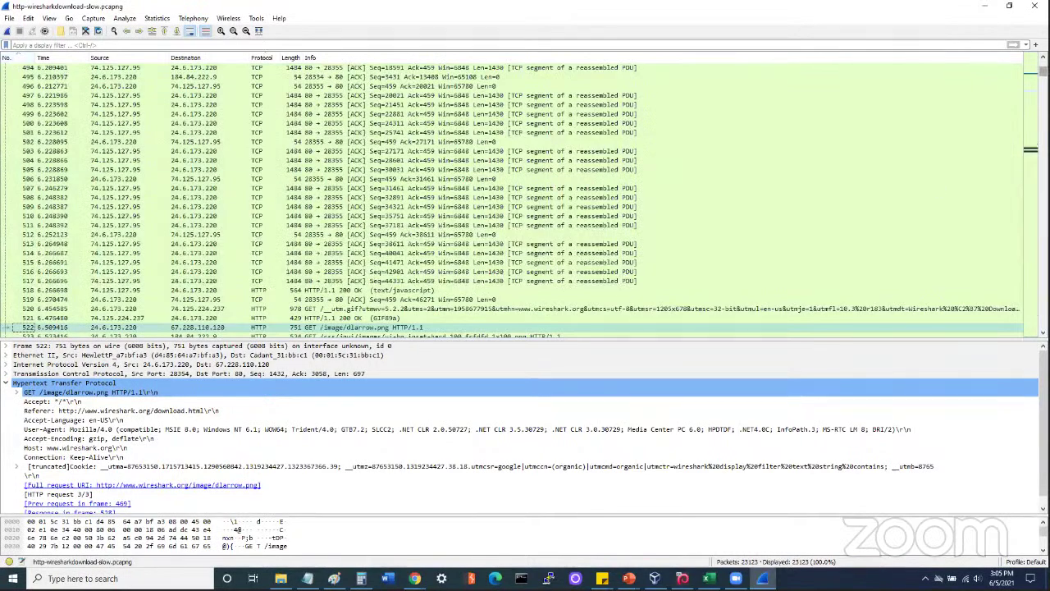
pyautogui.scroll(10, 522, 92)
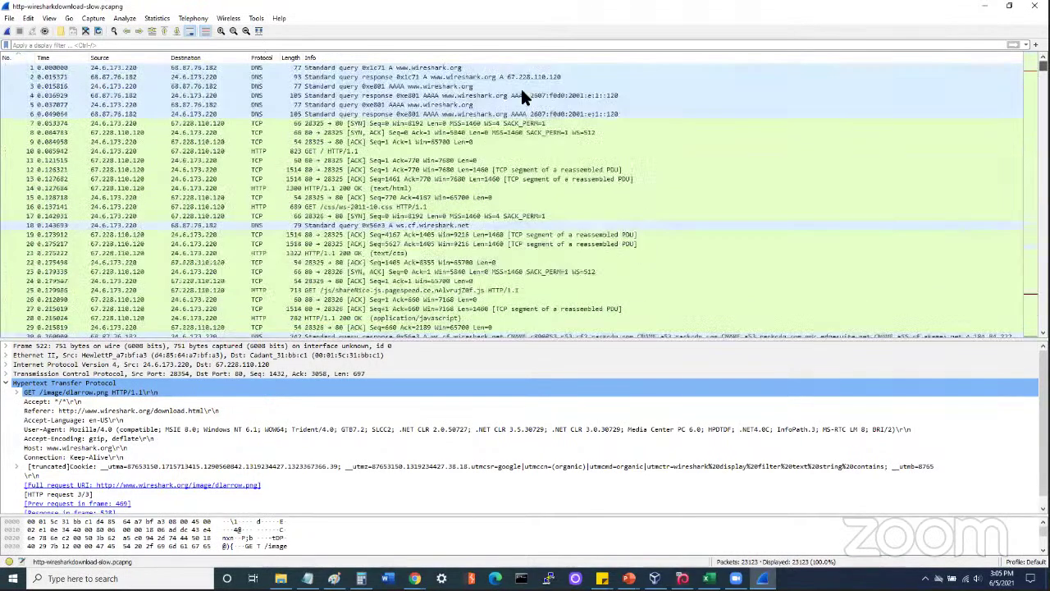
pyautogui.click(138, 148)
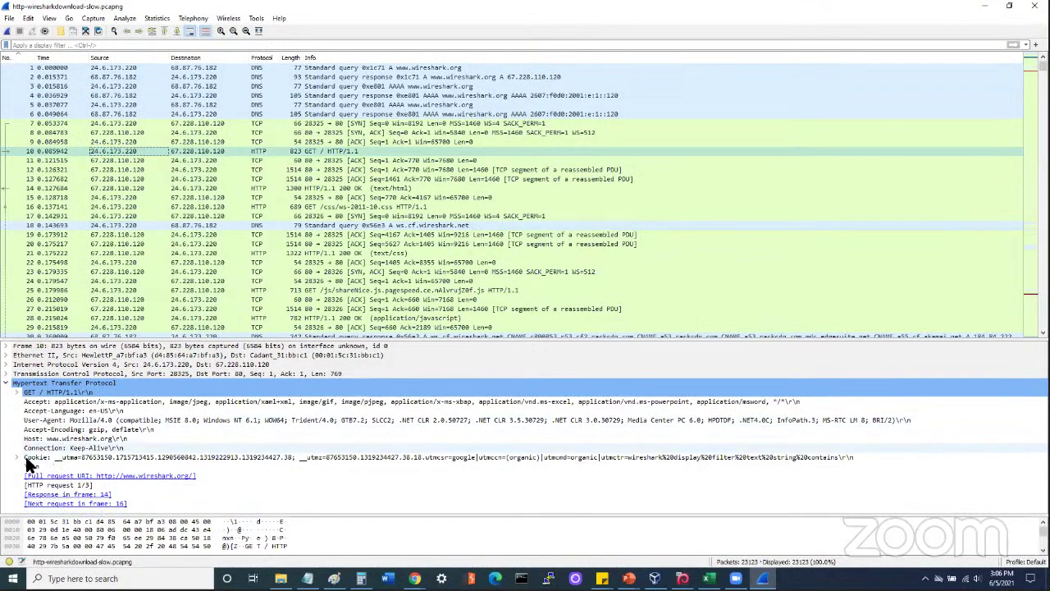
# Expand the GET line of packet 10, review its HTTP headers, and follow the link to the next request in frame 16
pyautogui.click(17, 394)
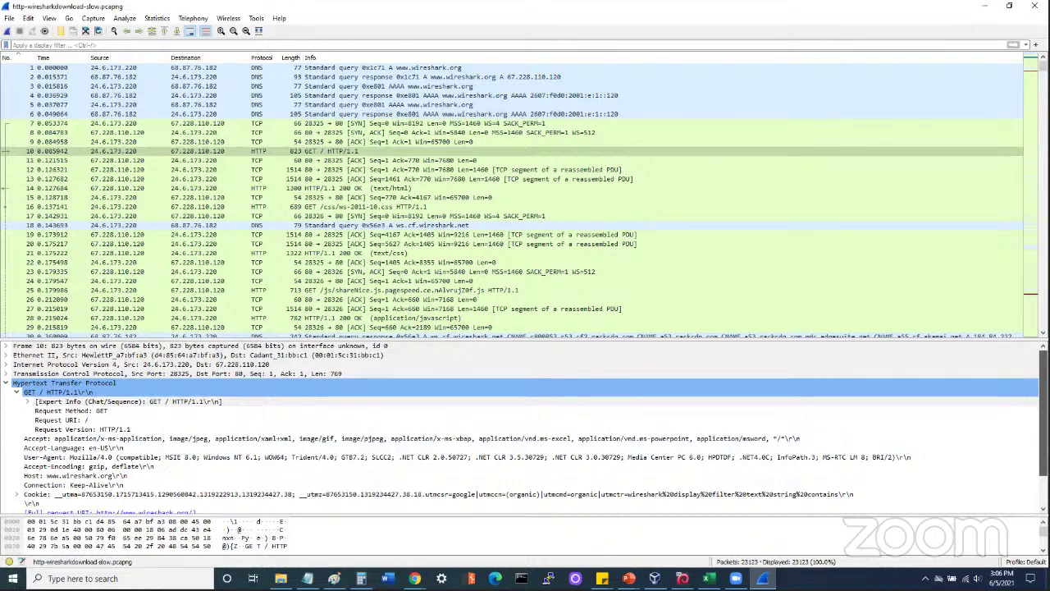
pyautogui.scroll(-1, 525, 426)
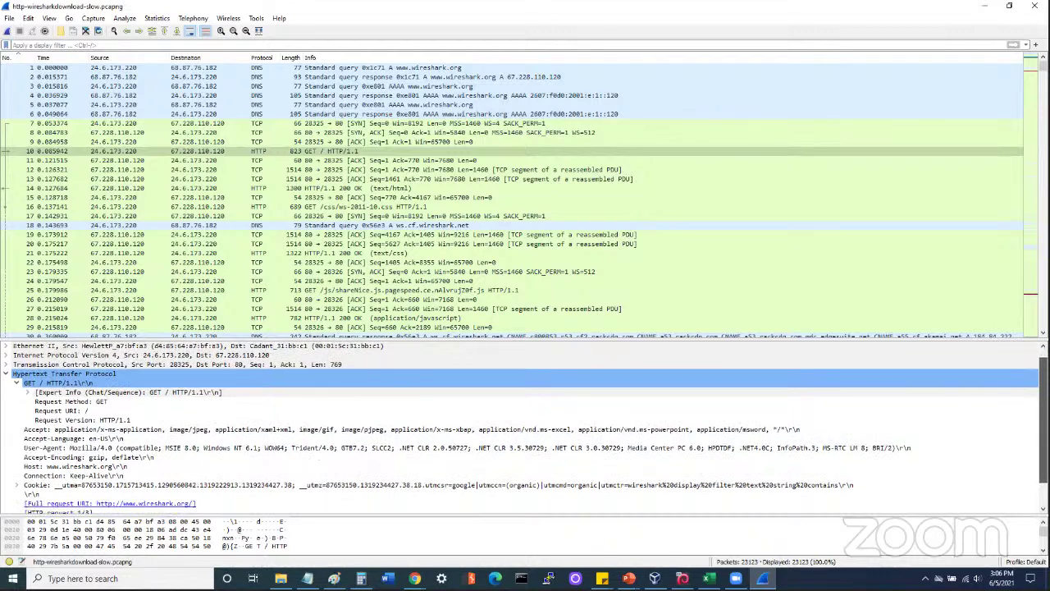
pyautogui.scroll(-1, 525, 426)
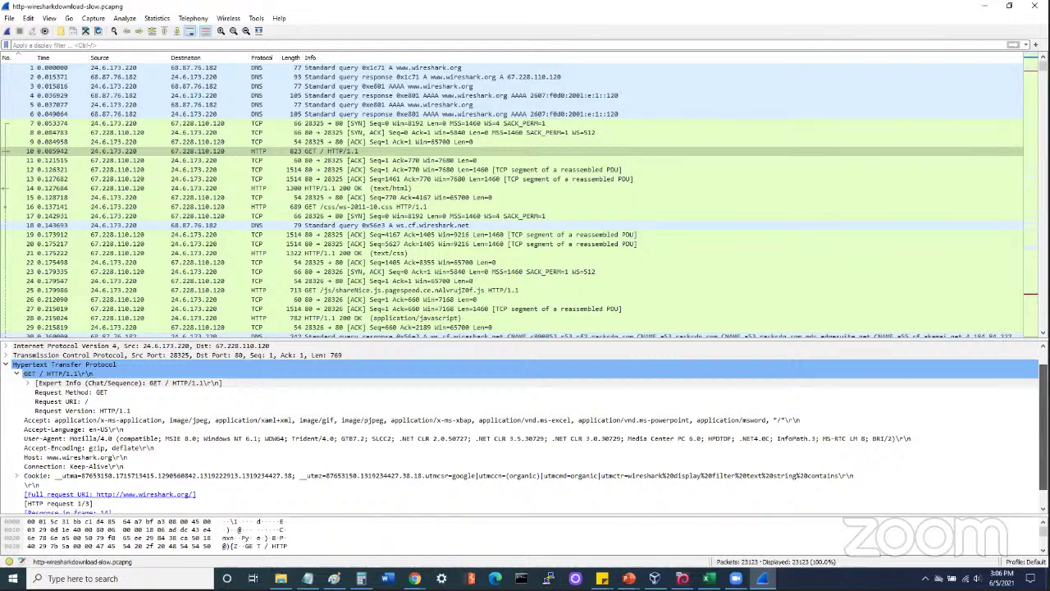
pyautogui.scroll(-1, 525, 426)
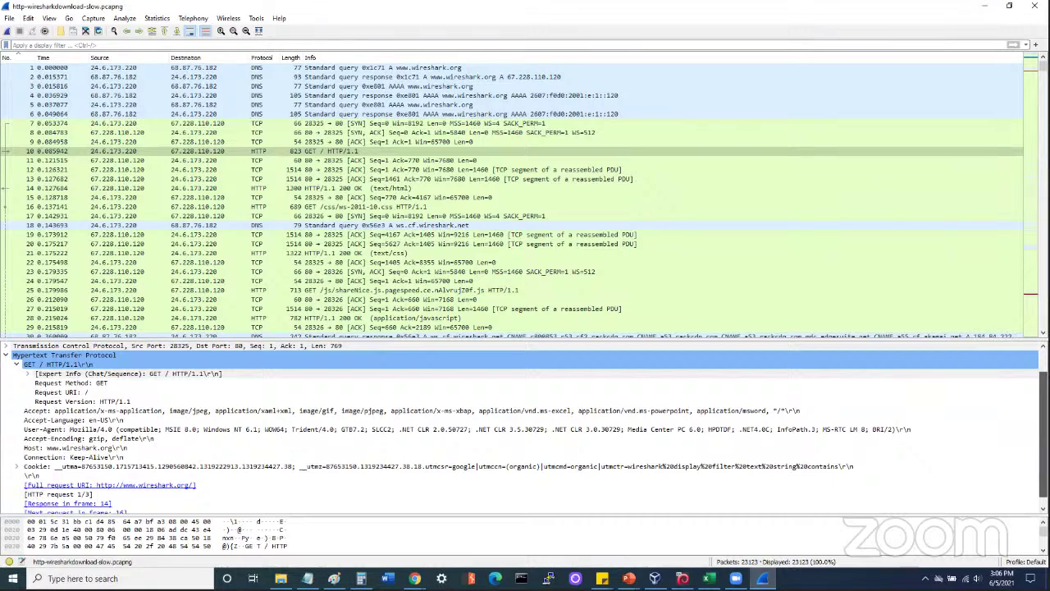
pyautogui.scroll(-1, 530, 427)
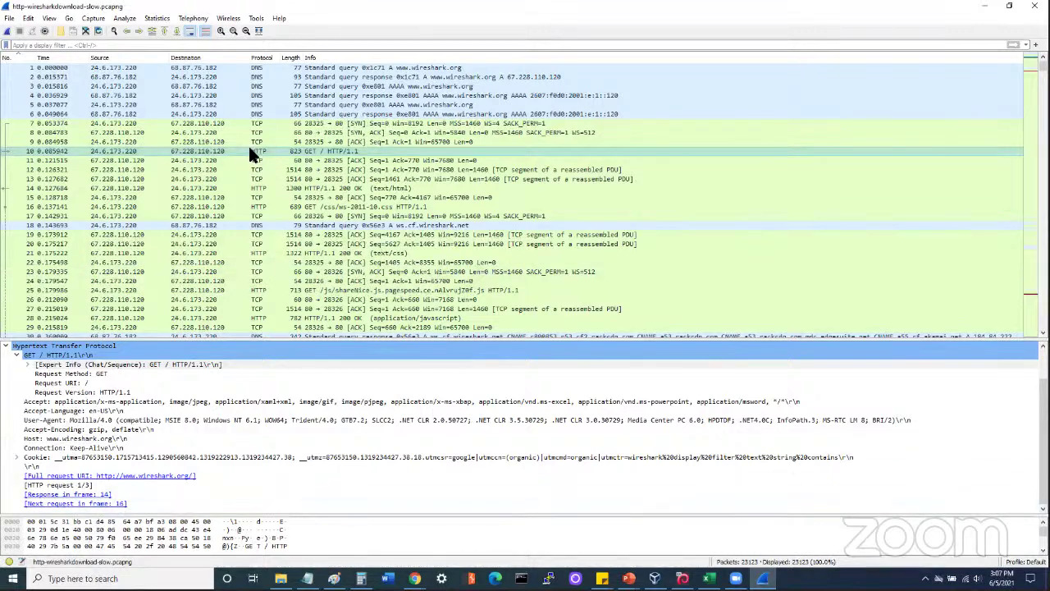
pyautogui.click(116, 502)
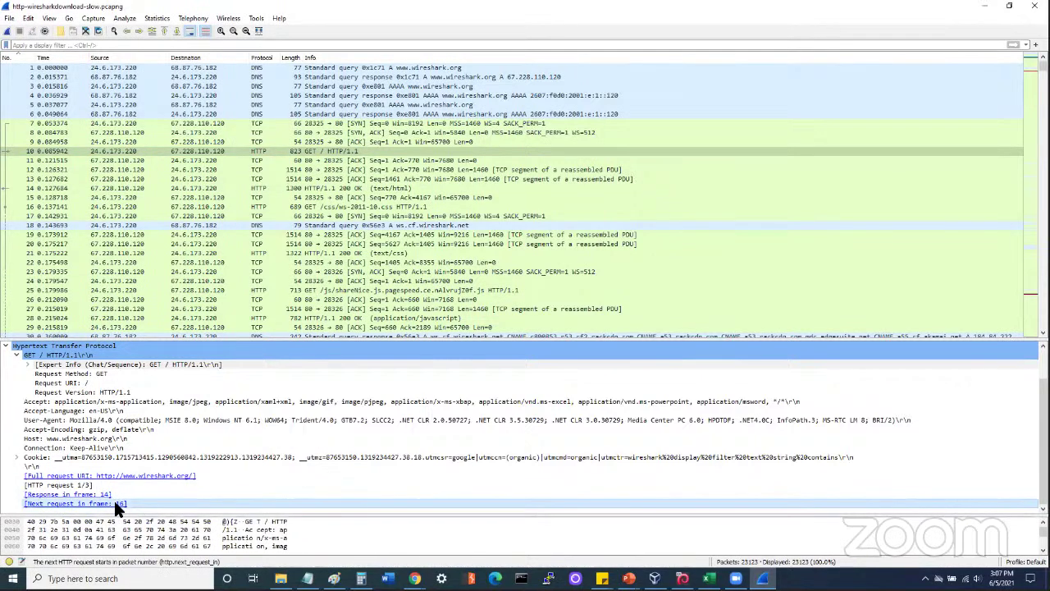
pyautogui.doubleClick(111, 501)
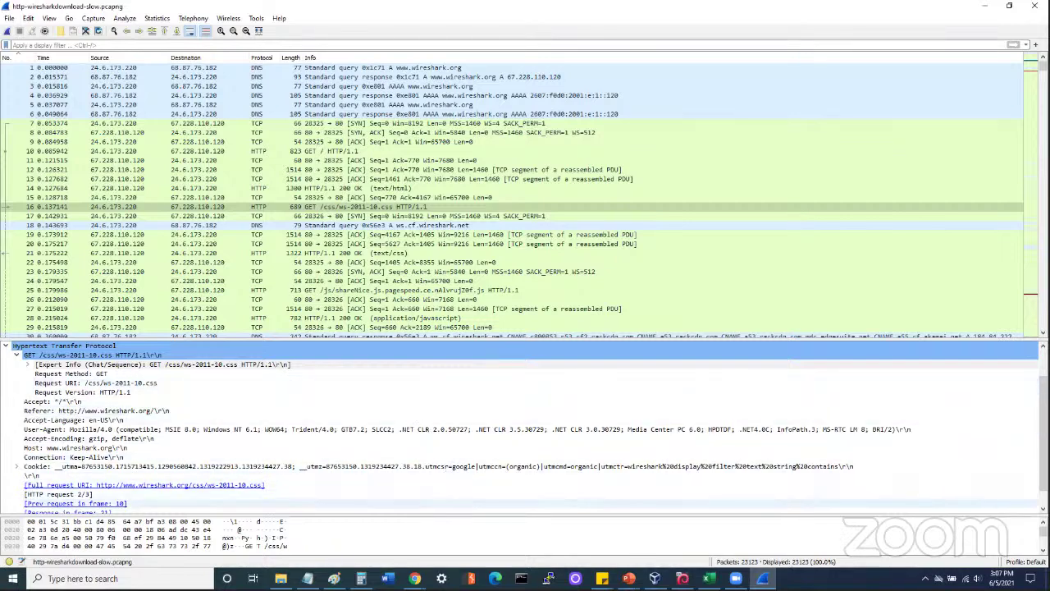
# Switch back to the Wireshark_week1 presentation in PowerPoint
pyautogui.click(654, 578)
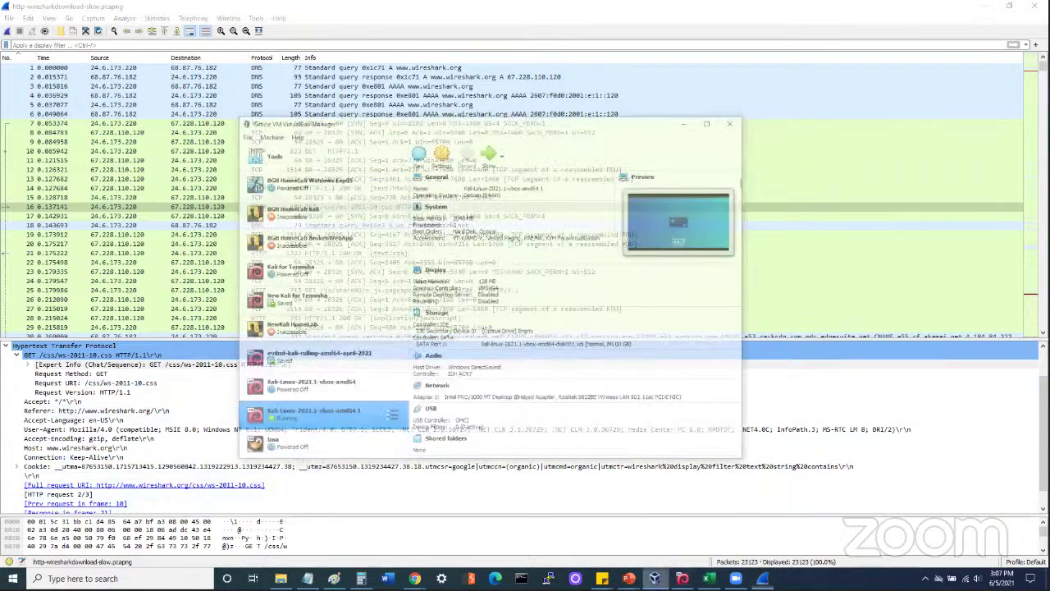
pyautogui.click(654, 578)
pyautogui.moveTo(629, 578)
pyautogui.click(673, 539)
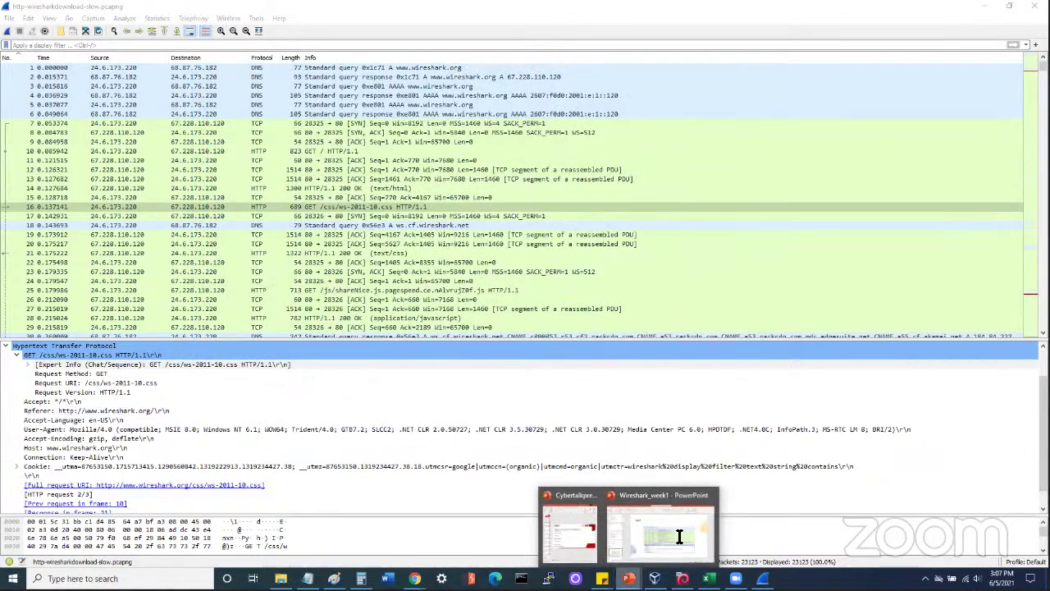